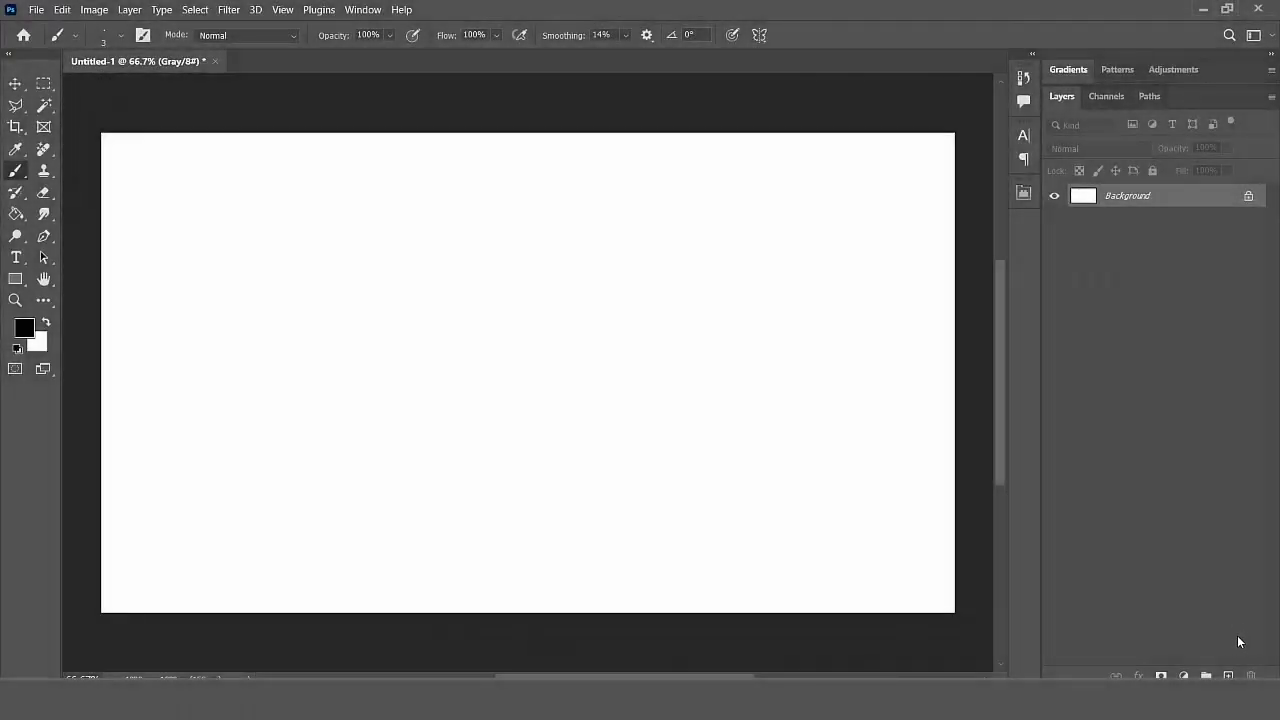
Add a new layer above the white Background, then undo it.
{"action": "left_click", "coordinate": [1228, 676]}
{"action": "key", "text": "ctrl+z"}
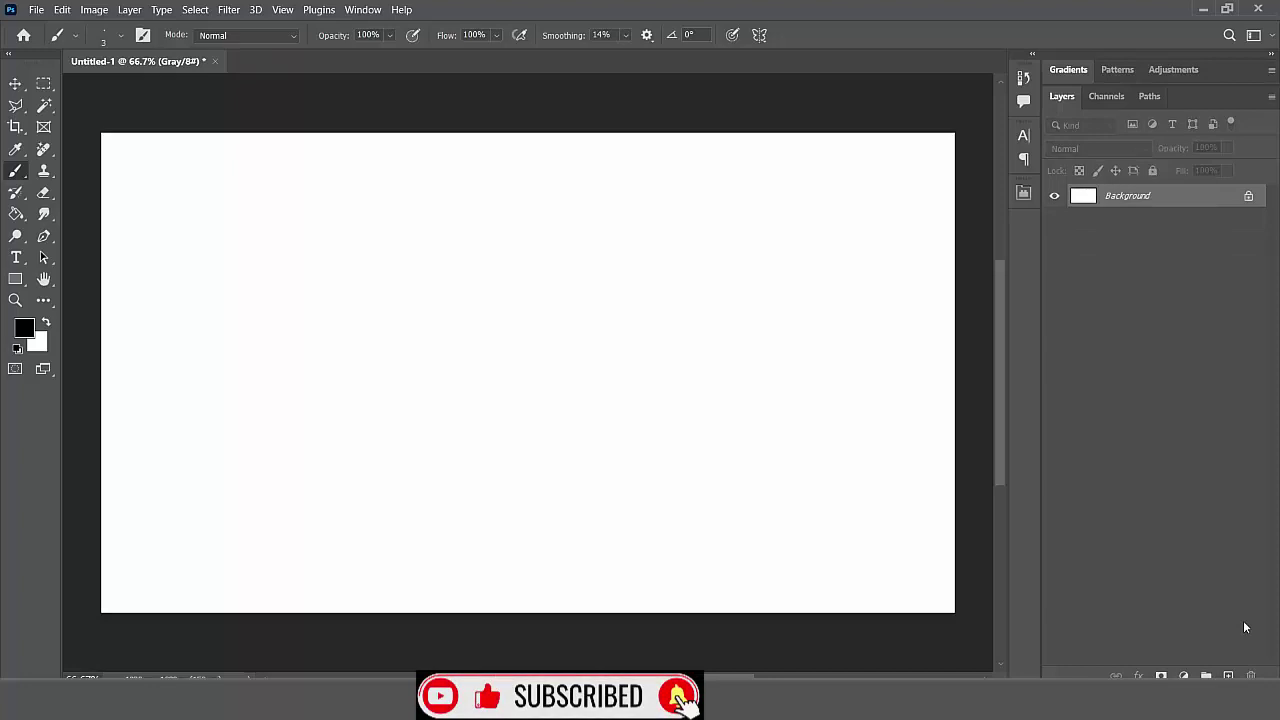
Add Layer 1 and rough out the bird's round head and body down to the tail.
{"action": "left_click", "coordinate": [1228, 676]}
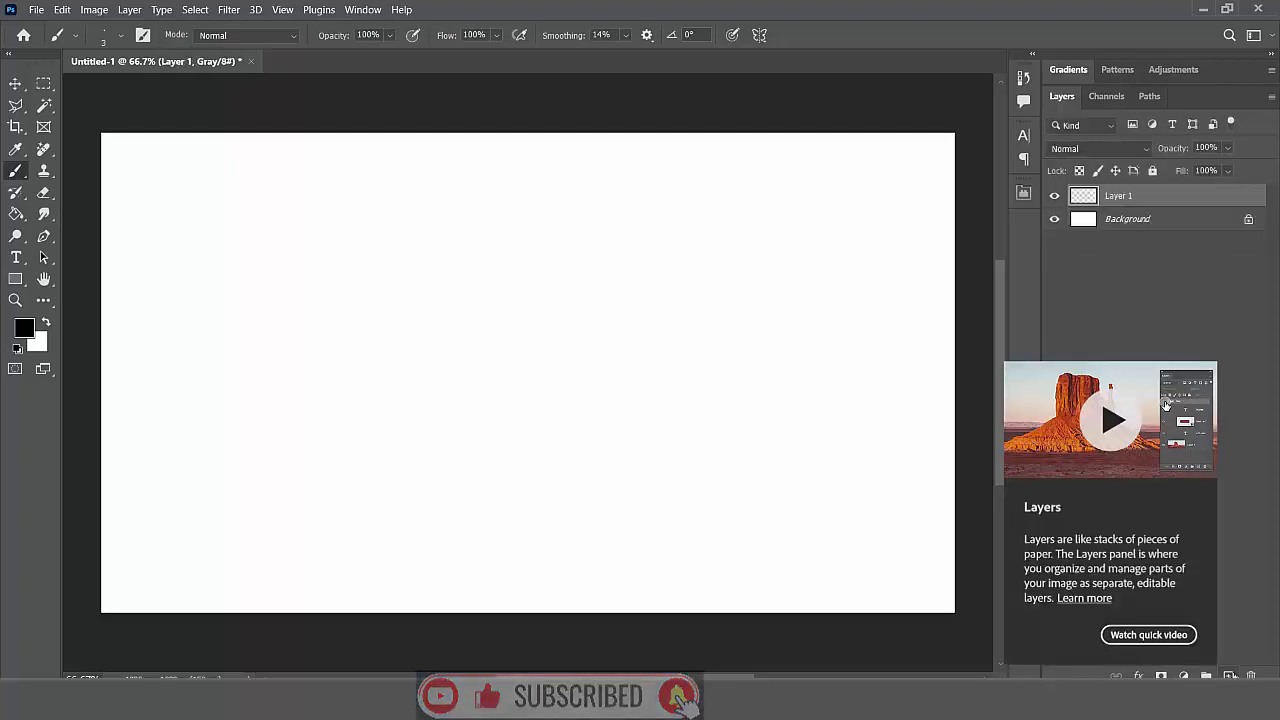
{"action": "mouse_move", "coordinate": [565, 257]}
{"action": "left_mouse_down"}
{"action": "mouse_move", "coordinate": [491, 285]}
{"action": "mouse_move", "coordinate": [523, 214]}
{"action": "mouse_move", "coordinate": [566, 262]}
{"action": "mouse_move", "coordinate": [428, 313]}
{"action": "mouse_move", "coordinate": [543, 451]}
{"action": "mouse_move", "coordinate": [635, 498]}
{"action": "left_mouse_up"}
{"action": "mouse_move", "coordinate": [556, 292]}
{"action": "left_mouse_down"}
{"action": "mouse_move", "coordinate": [640, 495]}
{"action": "mouse_move", "coordinate": [636, 455]}
{"action": "mouse_move", "coordinate": [500, 350]}
{"action": "left_mouse_up"}
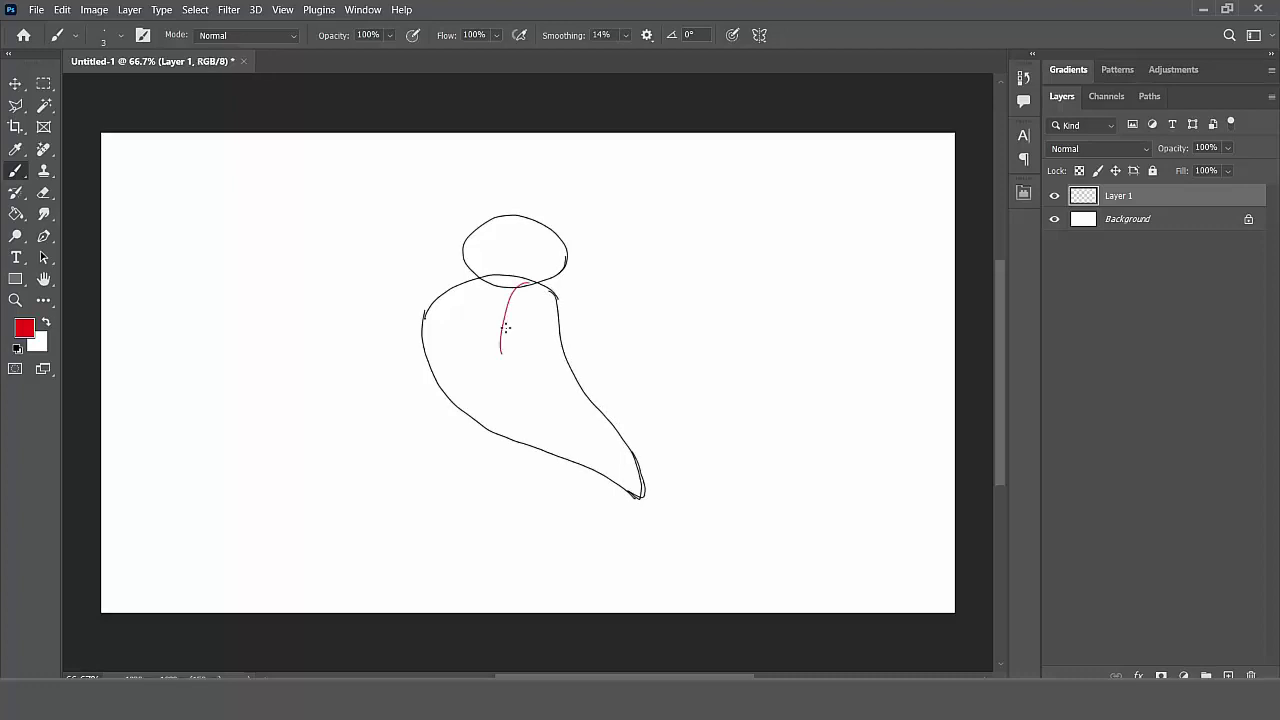
Sketch the red wing curve, belly loop and two legs, then fade Layer 1 to 46% opacity.
{"action": "key", "text": "ctrl+z"}
{"action": "mouse_move", "coordinate": [521, 284]}
{"action": "left_mouse_down"}
{"action": "mouse_move", "coordinate": [492, 326]}
{"action": "mouse_move", "coordinate": [515, 404]}
{"action": "mouse_move", "coordinate": [629, 465]}
{"action": "mouse_move", "coordinate": [587, 434]}
{"action": "left_mouse_up"}
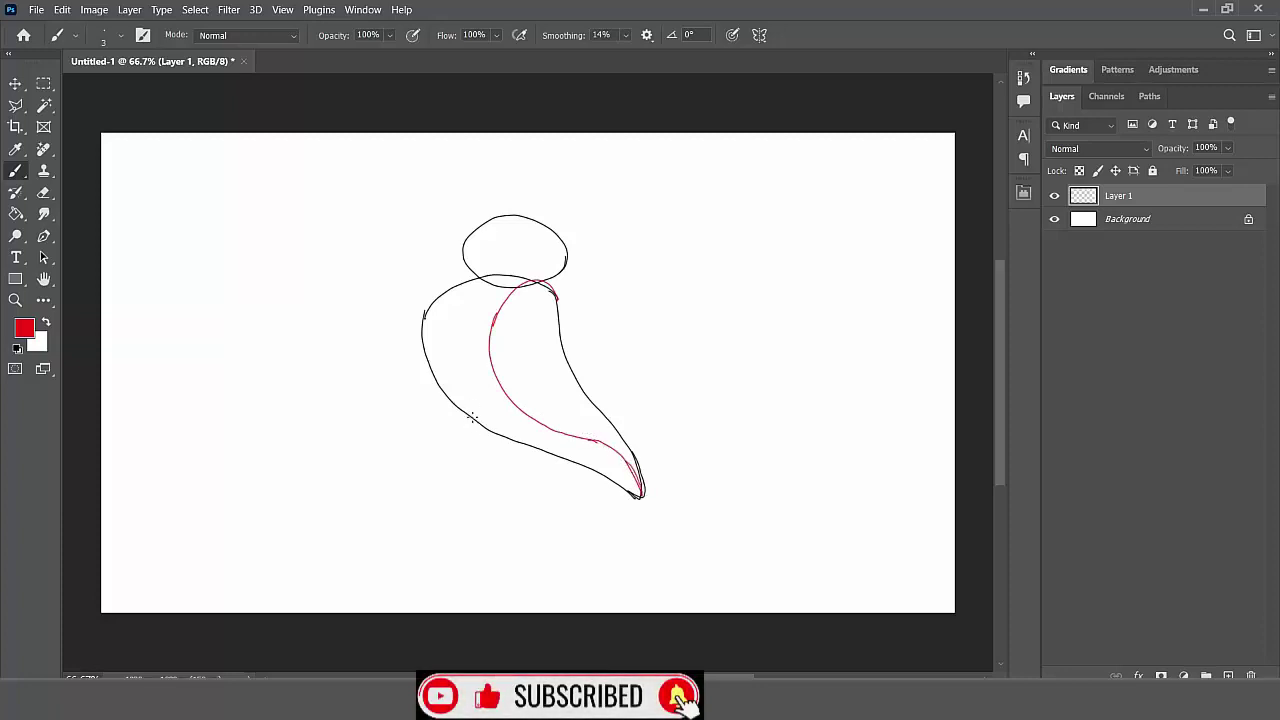
{"action": "mouse_move", "coordinate": [473, 418]}
{"action": "left_mouse_down"}
{"action": "mouse_move", "coordinate": [541, 462]}
{"action": "mouse_move", "coordinate": [474, 420]}
{"action": "left_mouse_up"}
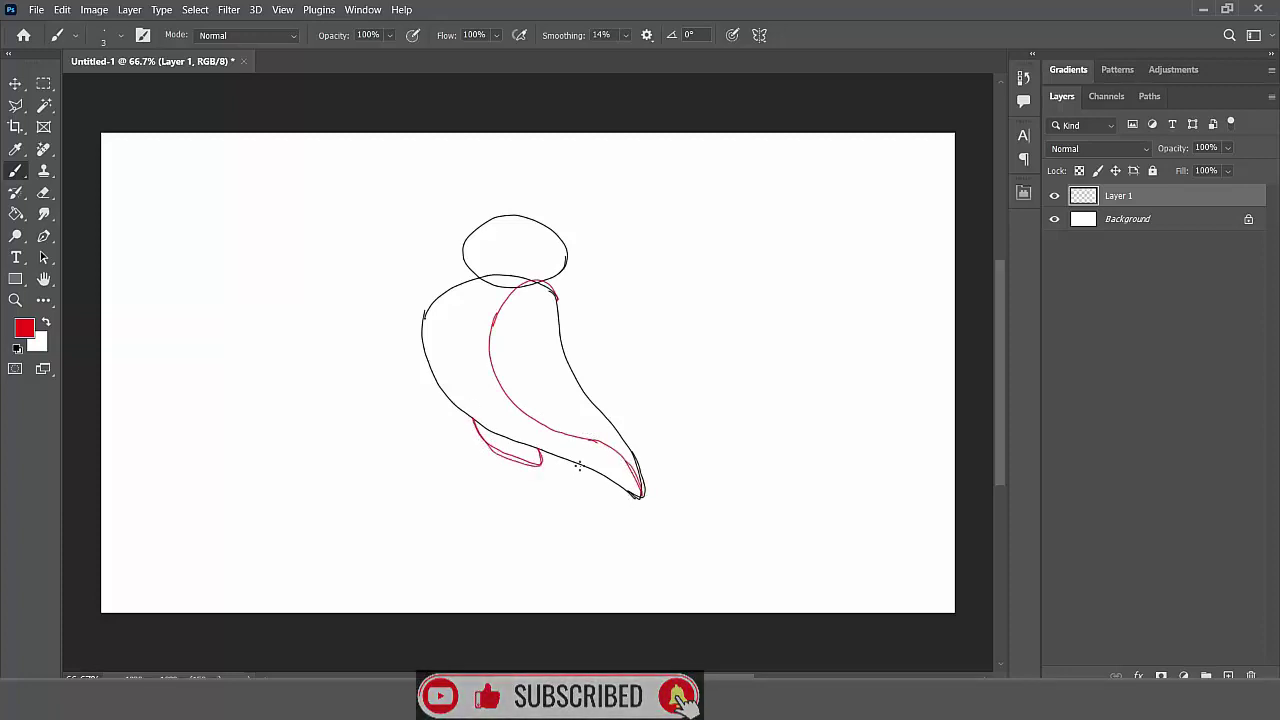
{"action": "mouse_move", "coordinate": [578, 464]}
{"action": "left_mouse_down"}
{"action": "mouse_move", "coordinate": [565, 497]}
{"action": "mouse_move", "coordinate": [528, 500]}
{"action": "left_mouse_up"}
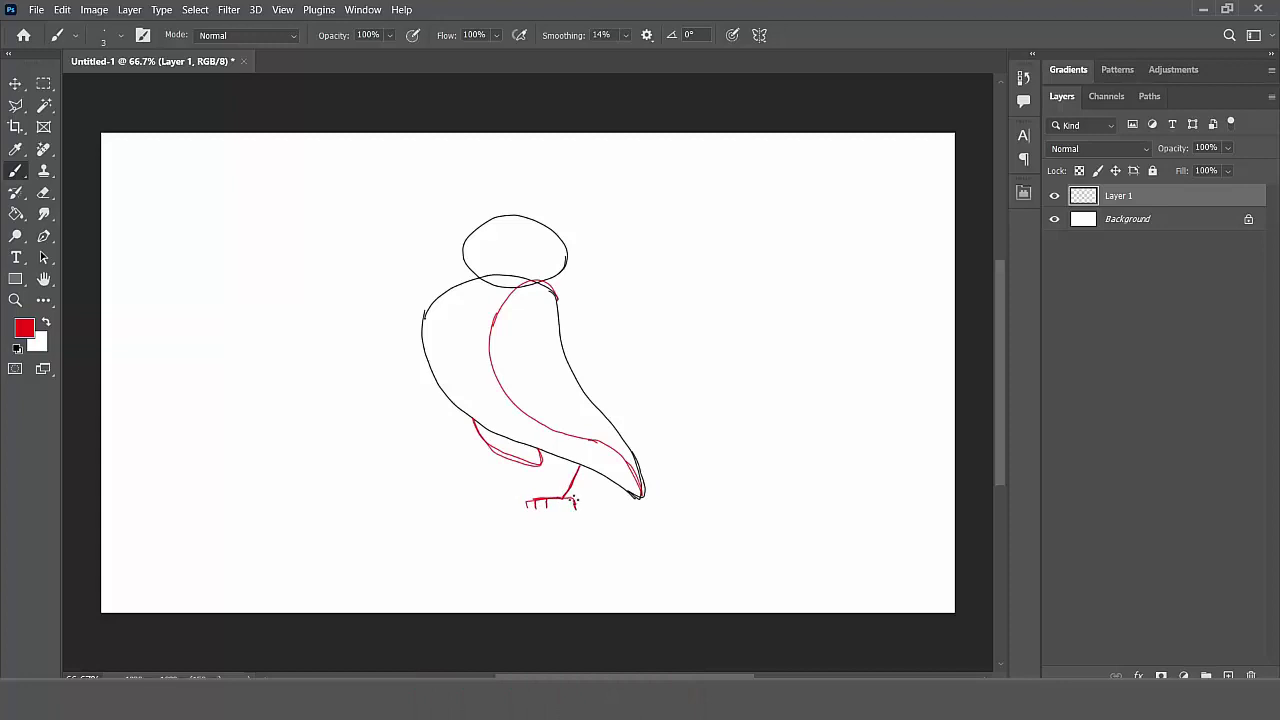
{"action": "mouse_move", "coordinate": [553, 458]}
{"action": "left_mouse_down"}
{"action": "mouse_move", "coordinate": [524, 498]}
{"action": "mouse_move", "coordinate": [507, 496]}
{"action": "left_mouse_up"}
{"action": "left_click_drag", "start_coordinate": [1207, 173], "coordinate": [1207, 180]}
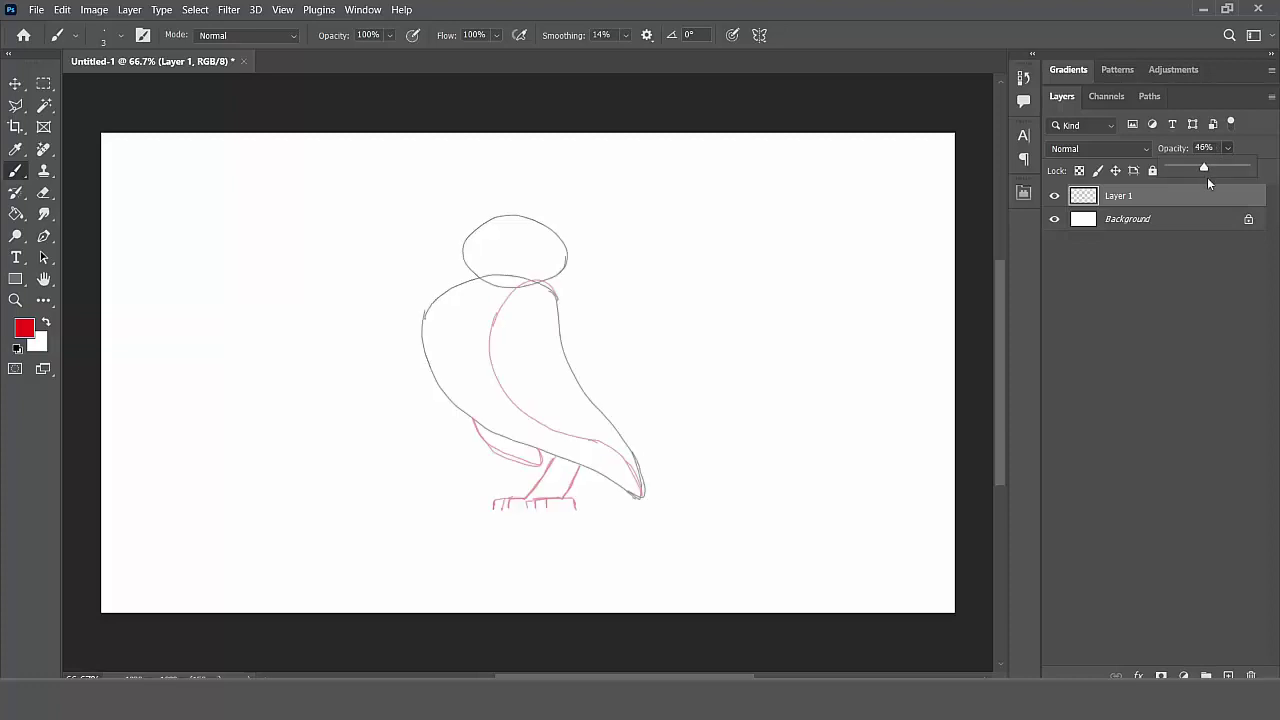
With black reset, add Layer 2 and sketch the beak line and two diagonal wing lines.
{"action": "left_click", "coordinate": [20, 349]}
{"action": "left_click", "coordinate": [1228, 676]}
{"action": "mouse_move", "coordinate": [565, 250]}
{"action": "left_mouse_down"}
{"action": "mouse_move", "coordinate": [500, 251]}
{"action": "mouse_move", "coordinate": [466, 268]}
{"action": "mouse_move", "coordinate": [530, 238]}
{"action": "mouse_move", "coordinate": [470, 247]}
{"action": "mouse_move", "coordinate": [535, 240]}
{"action": "left_mouse_up"}
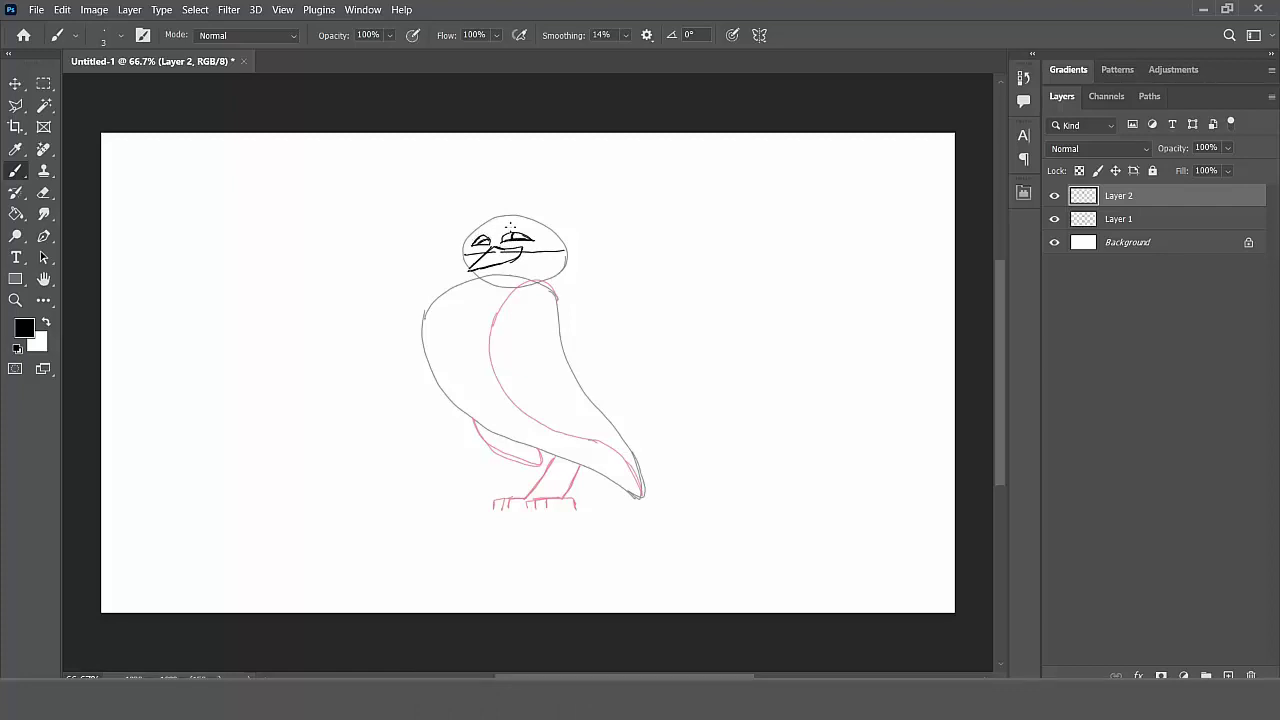
{"action": "left_click_drag", "start_coordinate": [502, 314], "coordinate": [576, 380]}
{"action": "left_click_drag", "start_coordinate": [492, 348], "coordinate": [604, 418]}
Select the sketch group and lower its opacity to lighten it.
{"action": "left_click", "coordinate": [1158, 220], "text": "shift"}
{"action": "left_click", "coordinate": [1206, 676]}
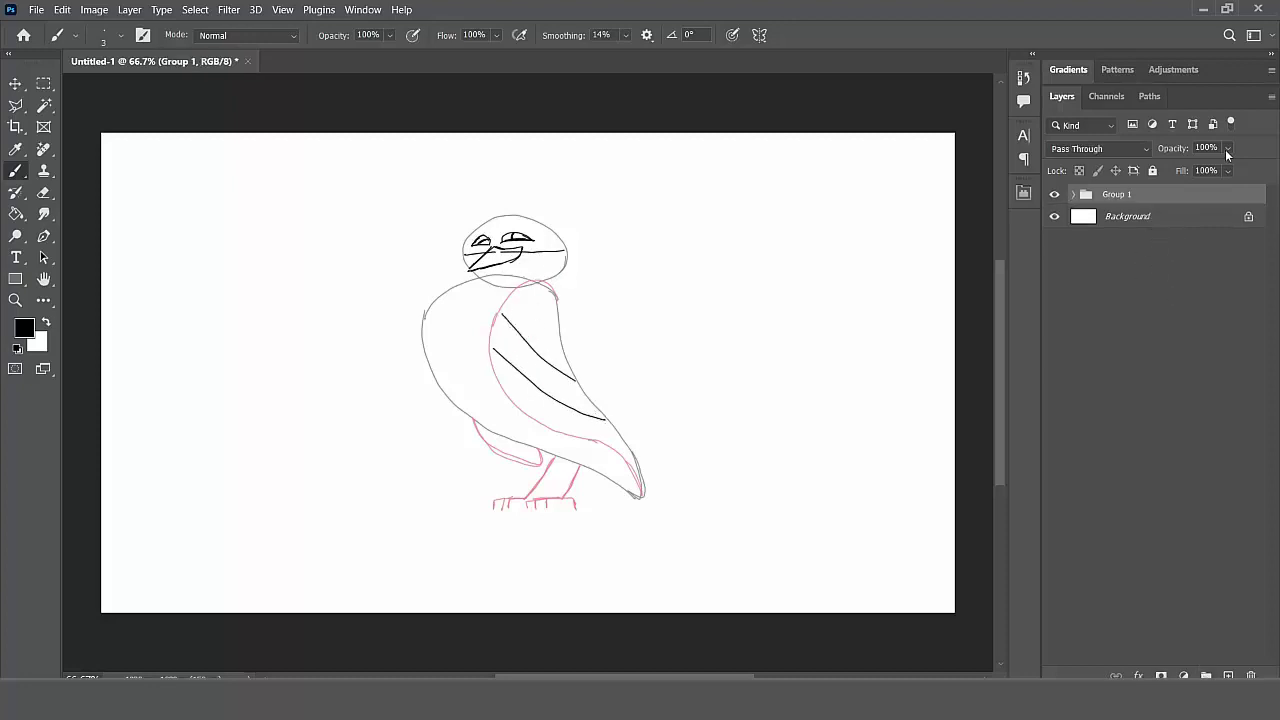
{"action": "left_click_drag", "start_coordinate": [1227, 148], "coordinate": [1185, 177]}
On a new layer, outline the back of the wing and its zigzag feathers in black.
{"action": "key", "text": "ctrl+shift+alt+n"}
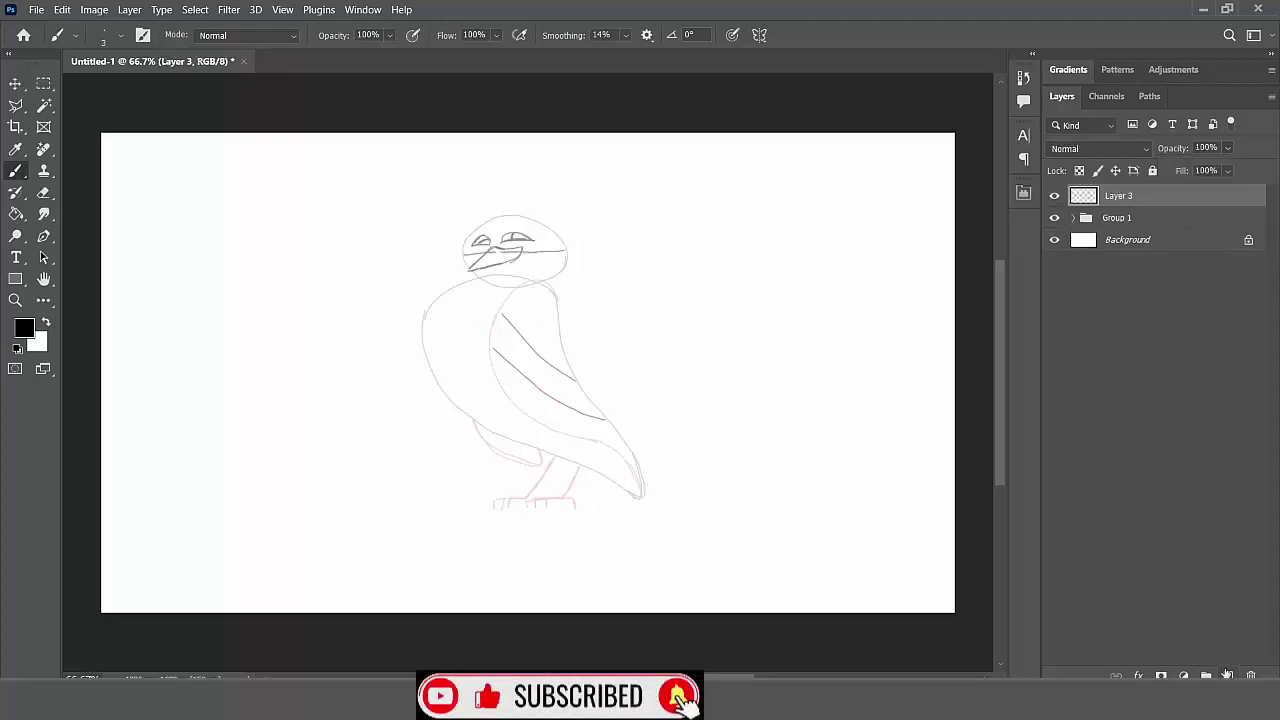
{"action": "mouse_move", "coordinate": [547, 285]}
{"action": "left_mouse_down"}
{"action": "mouse_move", "coordinate": [500, 312]}
{"action": "mouse_move", "coordinate": [549, 427]}
{"action": "mouse_move", "coordinate": [640, 490]}
{"action": "mouse_move", "coordinate": [558, 308]}
{"action": "mouse_move", "coordinate": [562, 240]}
{"action": "mouse_move", "coordinate": [531, 218]}
{"action": "left_mouse_up"}
{"action": "left_click_drag", "start_coordinate": [510, 310], "coordinate": [556, 368]}
{"action": "mouse_move", "coordinate": [500, 336]}
{"action": "left_mouse_down"}
{"action": "mouse_move", "coordinate": [550, 392]}
{"action": "mouse_move", "coordinate": [602, 414]}
{"action": "left_mouse_up"}
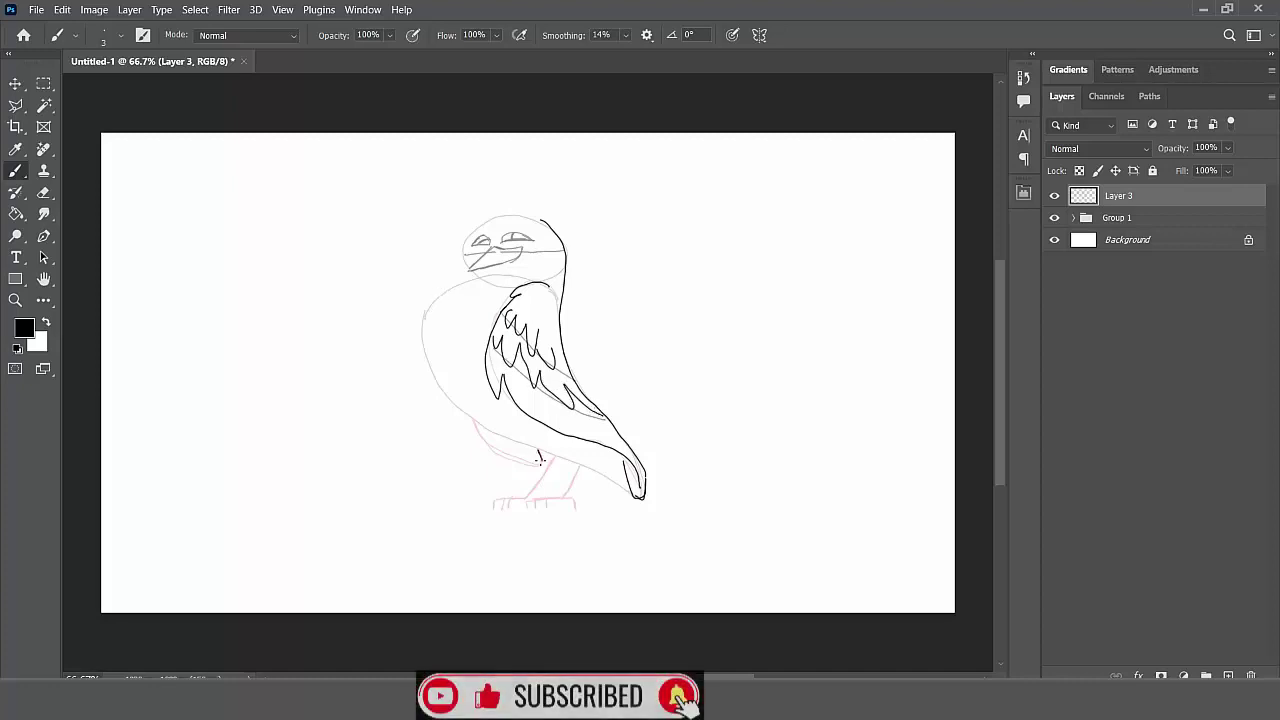
Draw the lower belly curve and a clawed leg, then add another empty layer.
{"action": "left_click_drag", "start_coordinate": [540, 454], "coordinate": [480, 434]}
{"action": "mouse_move", "coordinate": [586, 466]}
{"action": "left_mouse_down"}
{"action": "mouse_move", "coordinate": [566, 493]}
{"action": "mouse_move", "coordinate": [528, 506]}
{"action": "mouse_move", "coordinate": [568, 506]}
{"action": "mouse_move", "coordinate": [580, 497]}
{"action": "mouse_move", "coordinate": [530, 492]}
{"action": "left_mouse_up"}
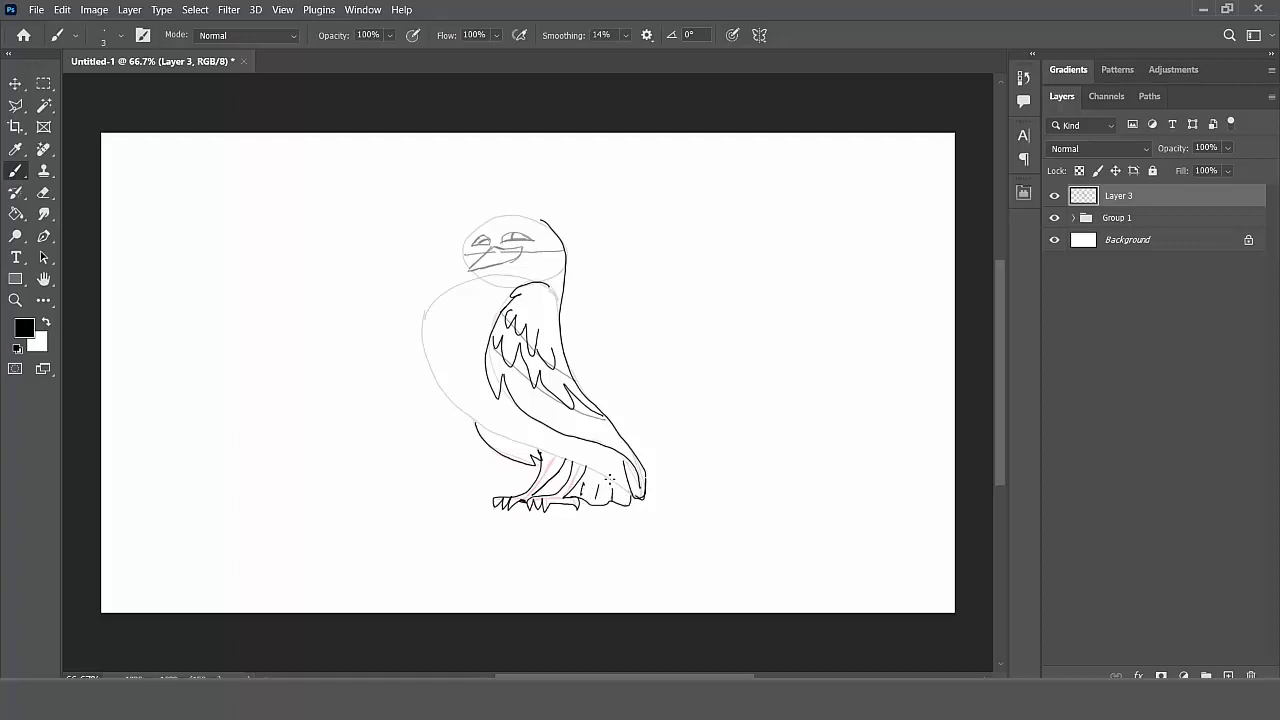
{"action": "left_click", "coordinate": [1228, 675]}
Zoom in, fade Layer 3 and the sketch group to 18%, then return to the top layer.
{"action": "key", "text": "ctrl+KP_Add"}
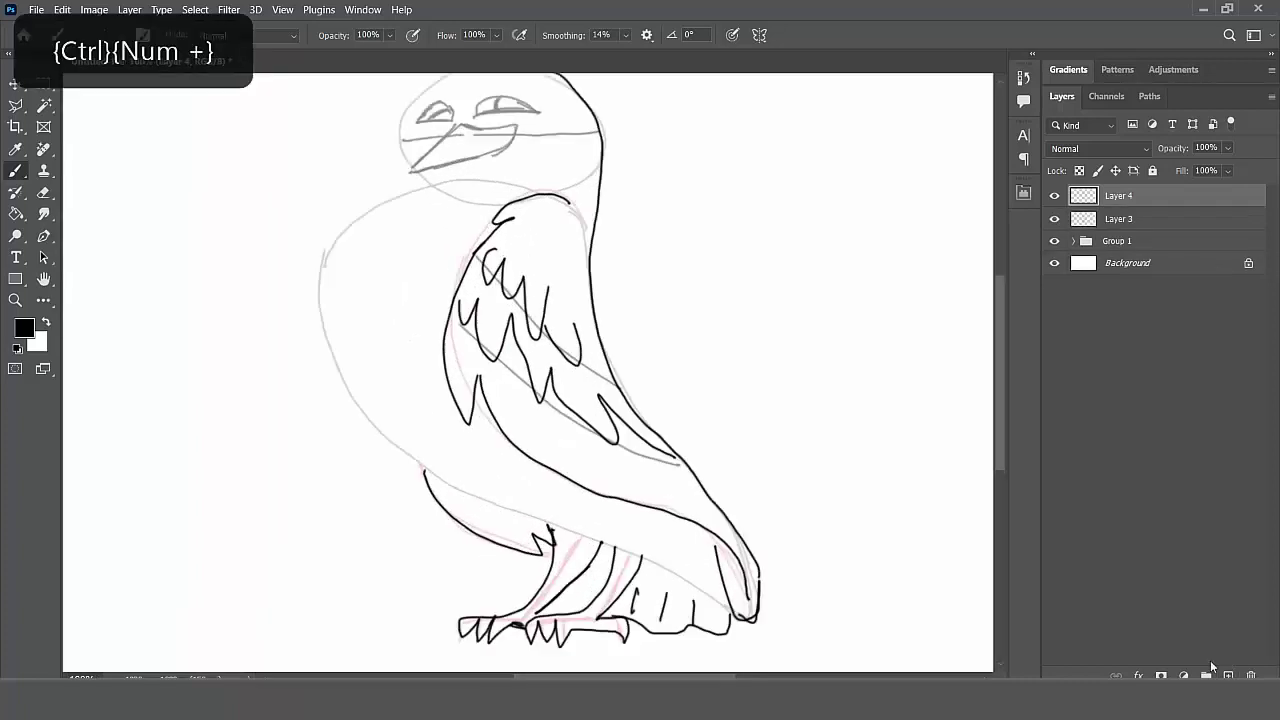
{"action": "key", "text": "ctrl+KP_Add"}
{"action": "left_click_drag", "start_coordinate": [1000, 326], "coordinate": [993, 280]}
{"action": "left_click", "coordinate": [1168, 222]}
{"action": "left_click_drag", "start_coordinate": [1228, 148], "coordinate": [1182, 168]}
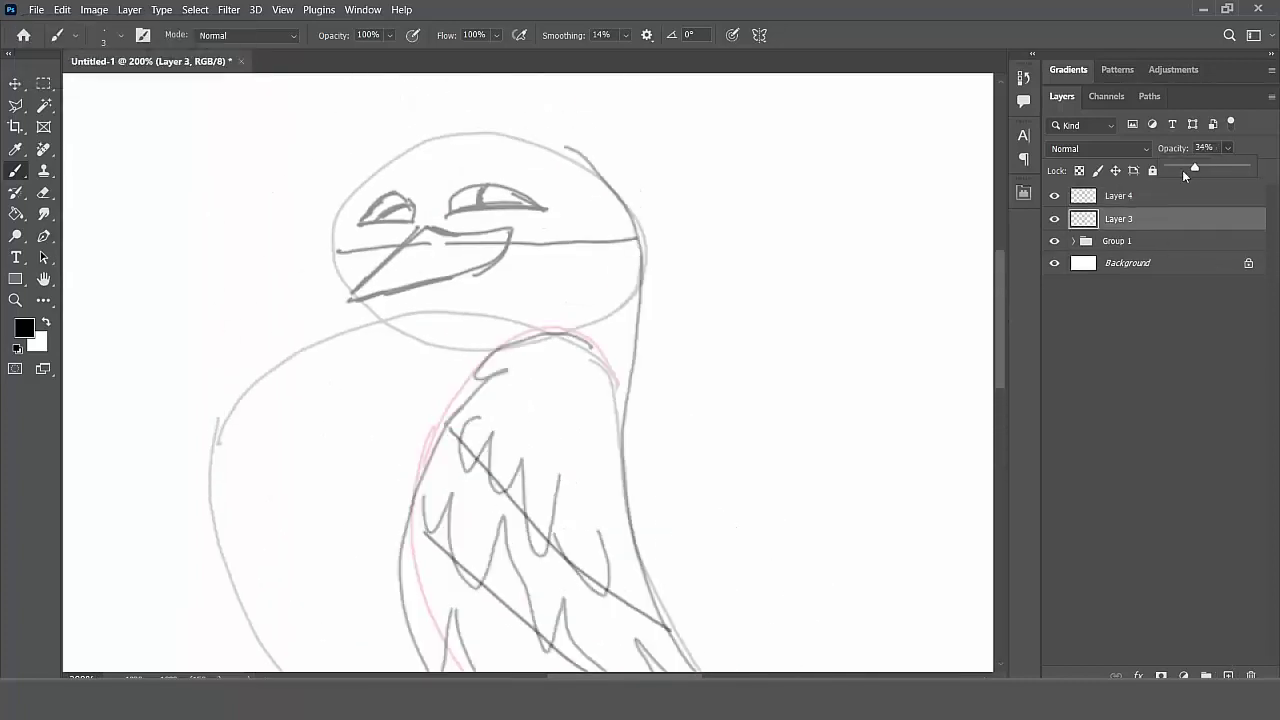
{"action": "left_click", "coordinate": [1151, 240]}
{"action": "left_click", "coordinate": [1228, 148]}
{"action": "left_click", "coordinate": [1204, 168]}
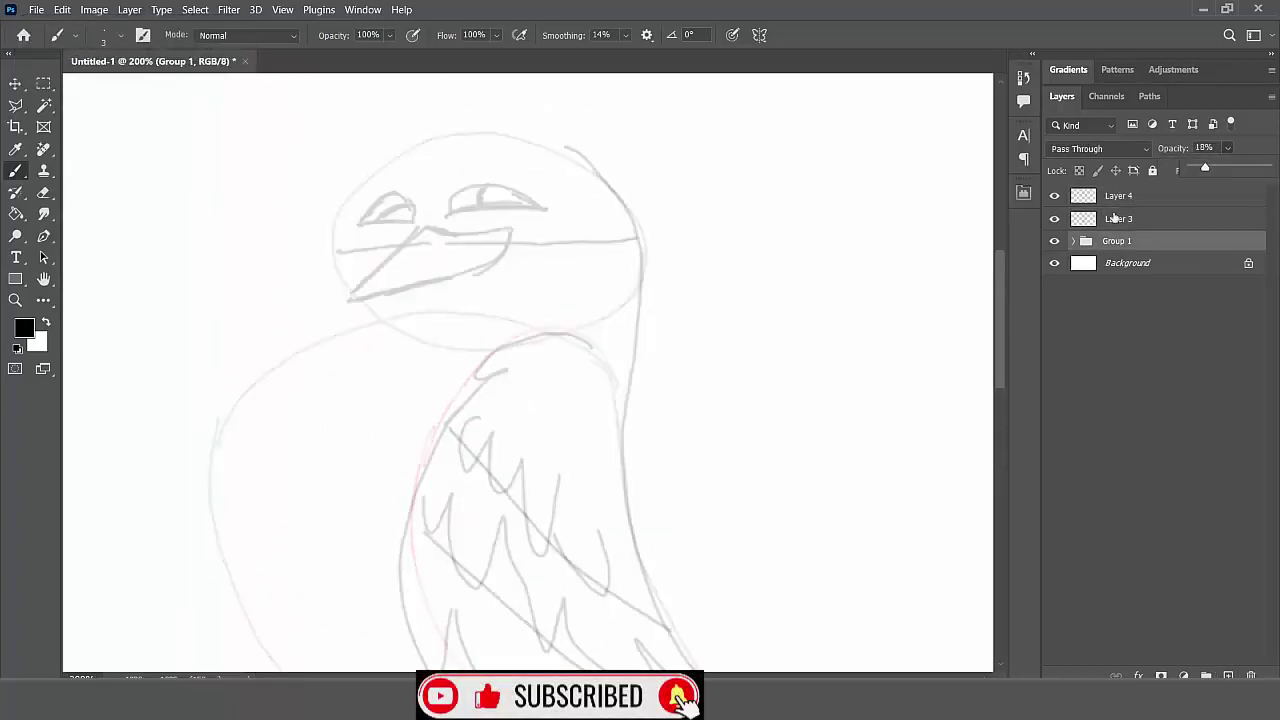
{"action": "left_click", "coordinate": [1113, 197]}
Ink the head outline: forehead, top of head, left face side and back of neck.
{"action": "mouse_move", "coordinate": [480, 136]}
{"action": "left_mouse_down"}
{"action": "mouse_move", "coordinate": [530, 146]}
{"action": "mouse_move", "coordinate": [434, 140]}
{"action": "mouse_move", "coordinate": [366, 177]}
{"action": "left_mouse_up"}
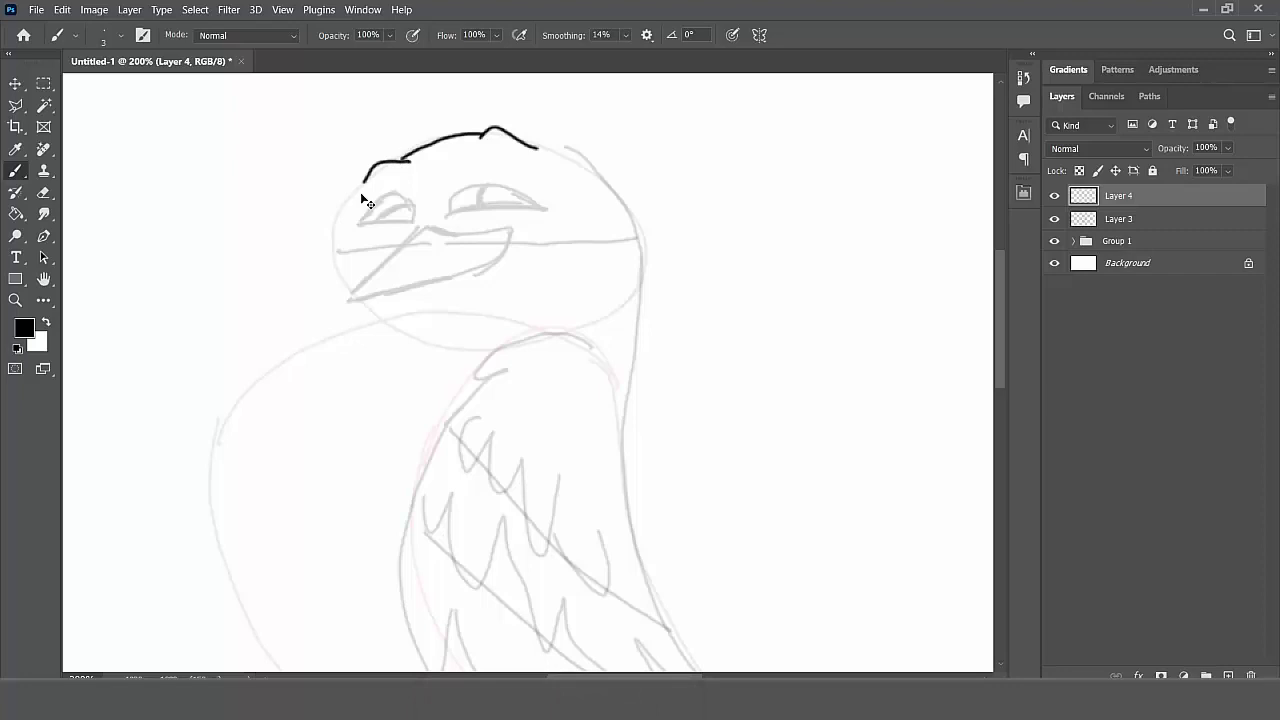
{"action": "key", "text": "ctrl+z"}
{"action": "key", "text": "ctrl+z"}
{"action": "mouse_move", "coordinate": [408, 166]}
{"action": "left_mouse_down"}
{"action": "mouse_move", "coordinate": [352, 193]}
{"action": "mouse_move", "coordinate": [337, 247]}
{"action": "left_mouse_up"}
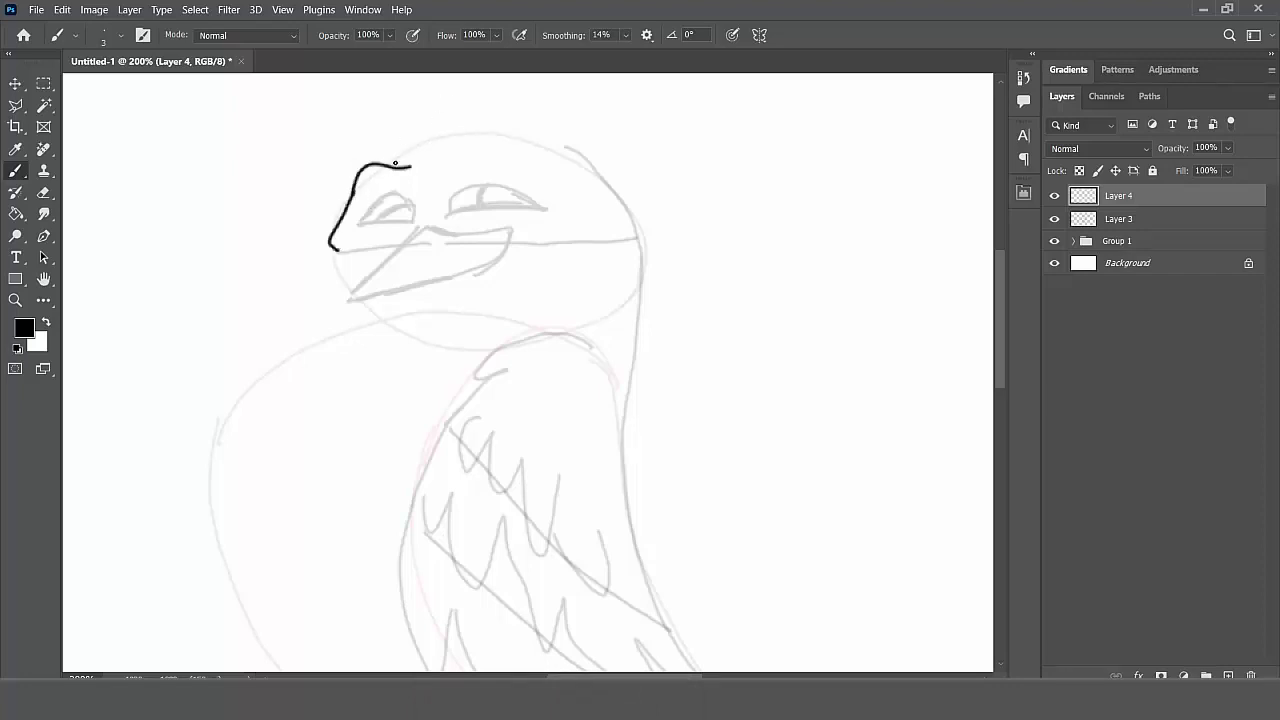
{"action": "mouse_move", "coordinate": [393, 166]}
{"action": "left_mouse_down"}
{"action": "mouse_move", "coordinate": [500, 125]}
{"action": "mouse_move", "coordinate": [606, 178]}
{"action": "mouse_move", "coordinate": [634, 228]}
{"action": "mouse_move", "coordinate": [641, 307]}
{"action": "mouse_move", "coordinate": [621, 422]}
{"action": "left_mouse_up"}
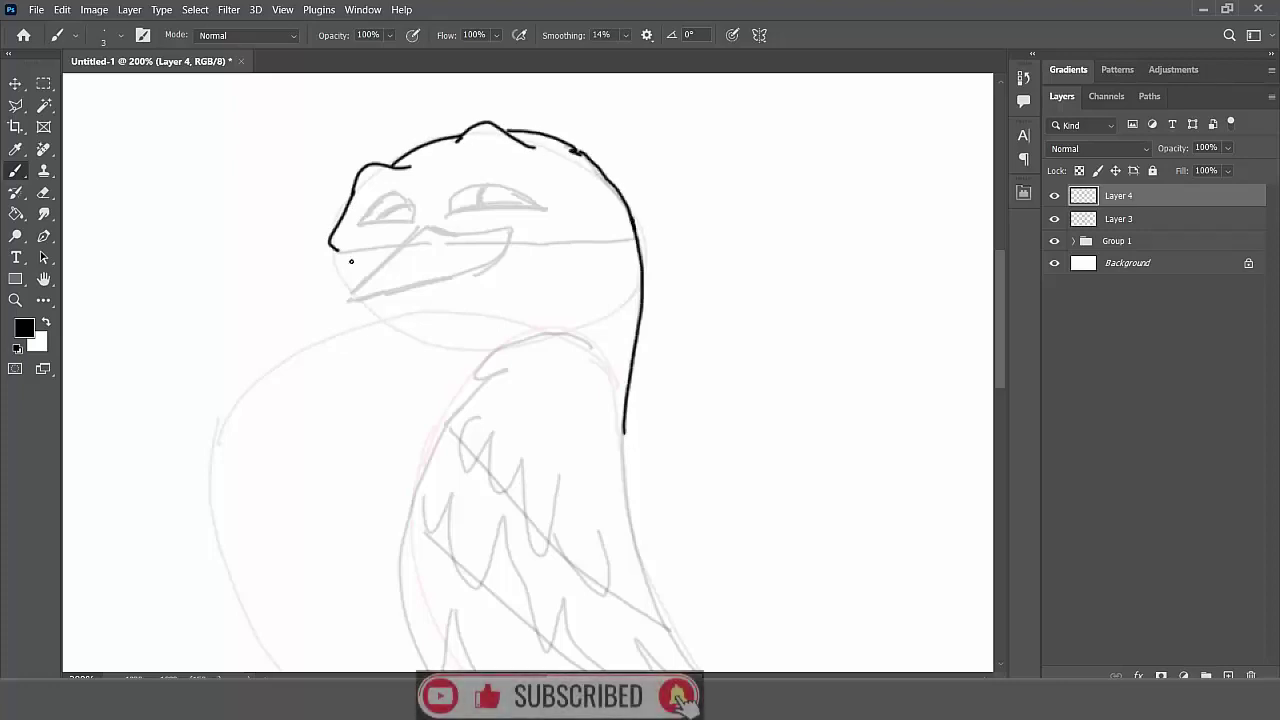
{"action": "left_click_drag", "start_coordinate": [335, 250], "coordinate": [326, 327]}
{"action": "mouse_move", "coordinate": [497, 316]}
{"action": "left_mouse_down"}
{"action": "mouse_move", "coordinate": [328, 332]}
{"action": "mouse_move", "coordinate": [252, 377]}
{"action": "mouse_move", "coordinate": [211, 457]}
{"action": "mouse_move", "coordinate": [246, 615]}
{"action": "left_mouse_up"}
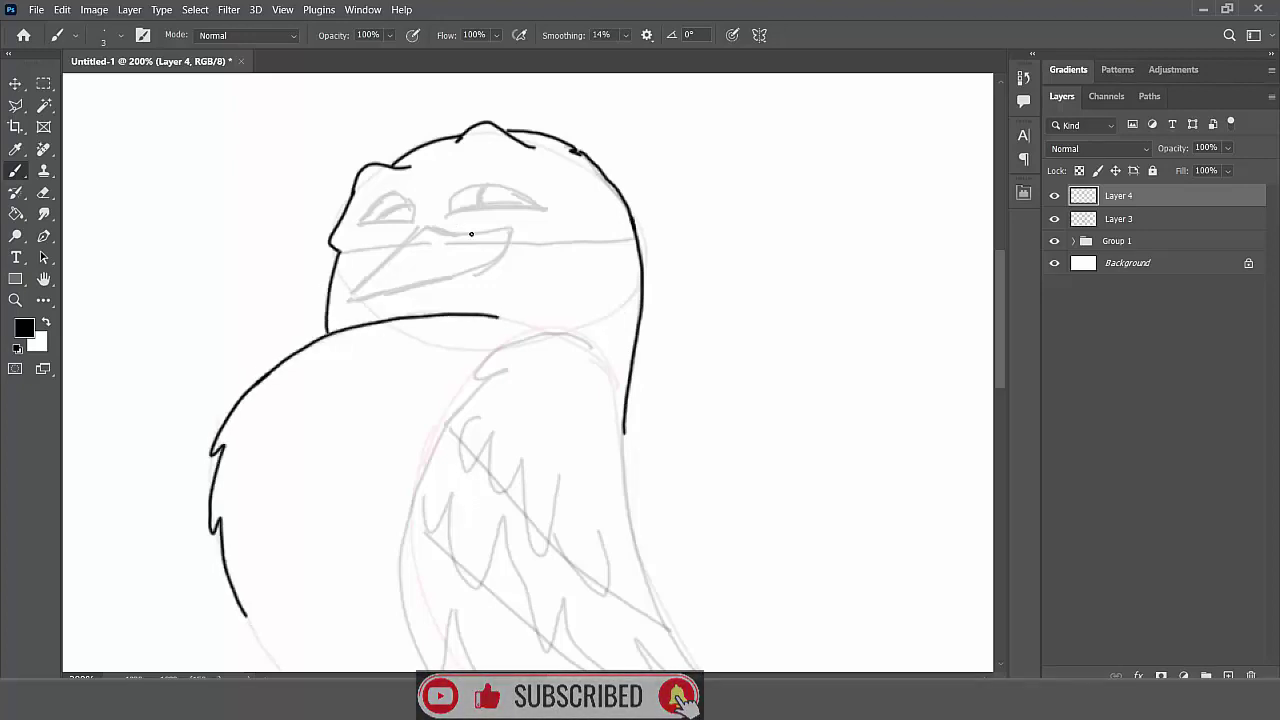
Ink the smirking mouth, right eye and brow, left eye line, and start the wing outline.
{"action": "mouse_move", "coordinate": [525, 235]}
{"action": "left_mouse_down"}
{"action": "mouse_move", "coordinate": [403, 246]}
{"action": "mouse_move", "coordinate": [352, 306]}
{"action": "mouse_move", "coordinate": [474, 272]}
{"action": "mouse_move", "coordinate": [506, 240]}
{"action": "mouse_move", "coordinate": [396, 292]}
{"action": "left_mouse_up"}
{"action": "mouse_move", "coordinate": [549, 213]}
{"action": "left_mouse_down"}
{"action": "mouse_move", "coordinate": [460, 212]}
{"action": "mouse_move", "coordinate": [484, 184]}
{"action": "mouse_move", "coordinate": [450, 214]}
{"action": "mouse_move", "coordinate": [482, 207]}
{"action": "left_mouse_up"}
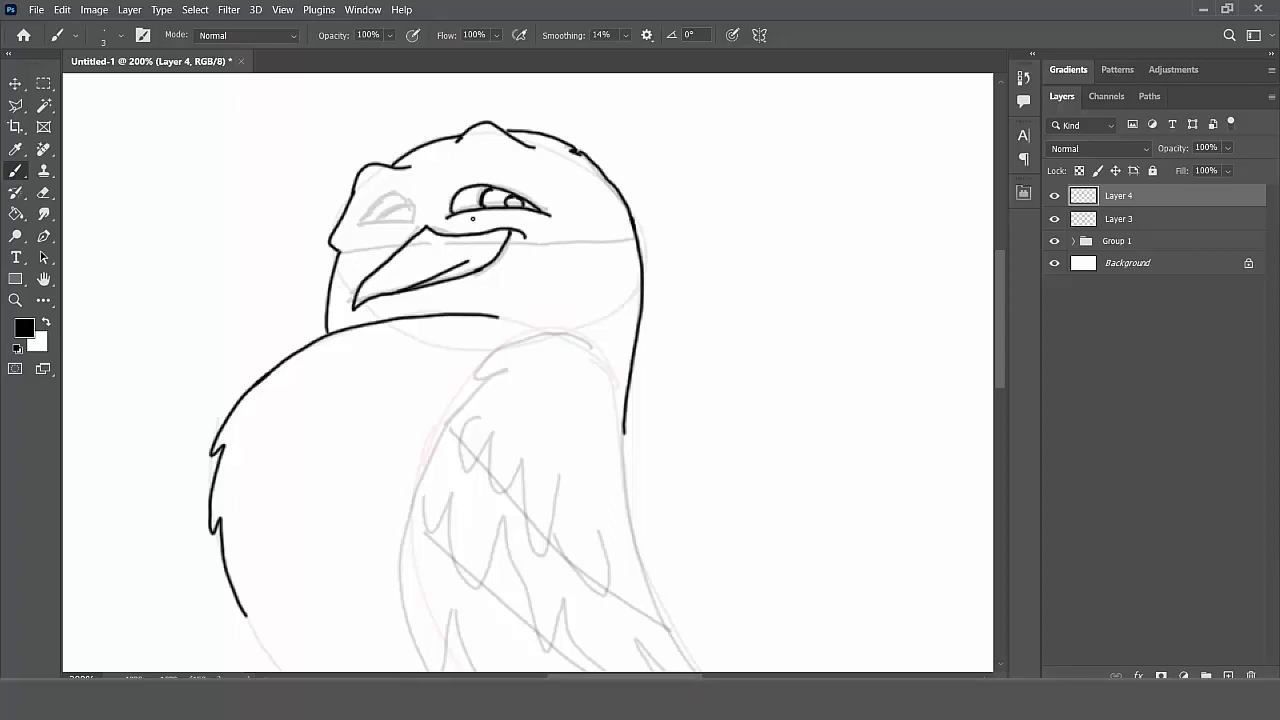
{"action": "left_click_drag", "start_coordinate": [465, 173], "coordinate": [531, 196]}
{"action": "mouse_move", "coordinate": [414, 218]}
{"action": "left_mouse_down"}
{"action": "mouse_move", "coordinate": [357, 224]}
{"action": "mouse_move", "coordinate": [412, 216]}
{"action": "left_mouse_up"}
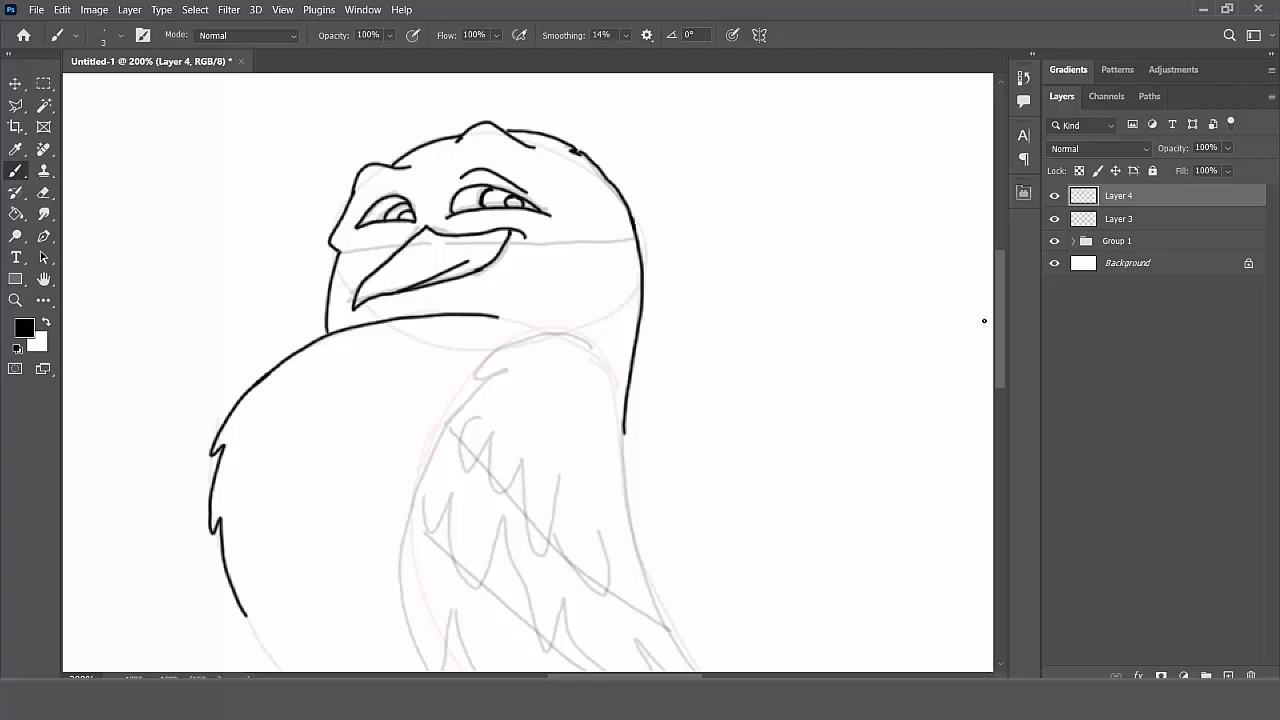
{"action": "left_click_drag", "start_coordinate": [1000, 322], "coordinate": [1000, 348]}
{"action": "mouse_move", "coordinate": [588, 157]}
{"action": "left_mouse_down"}
{"action": "mouse_move", "coordinate": [500, 155]}
{"action": "mouse_move", "coordinate": [435, 248]}
{"action": "mouse_move", "coordinate": [420, 470]}
{"action": "mouse_move", "coordinate": [507, 531]}
{"action": "left_mouse_up"}
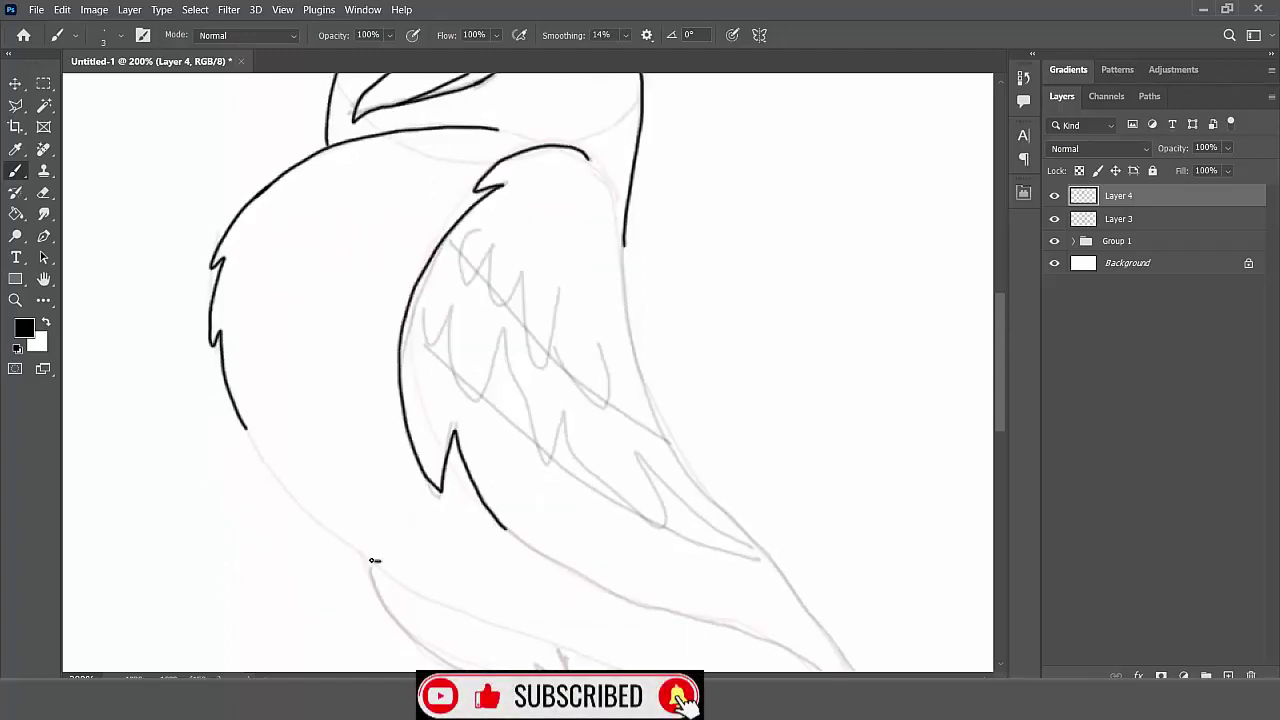
Ink the wing's front edge, the chest down to the legs, and two rows of feathers.
{"action": "left_click_drag", "start_coordinate": [372, 560], "coordinate": [248, 430]}
{"action": "key", "text": "e"}
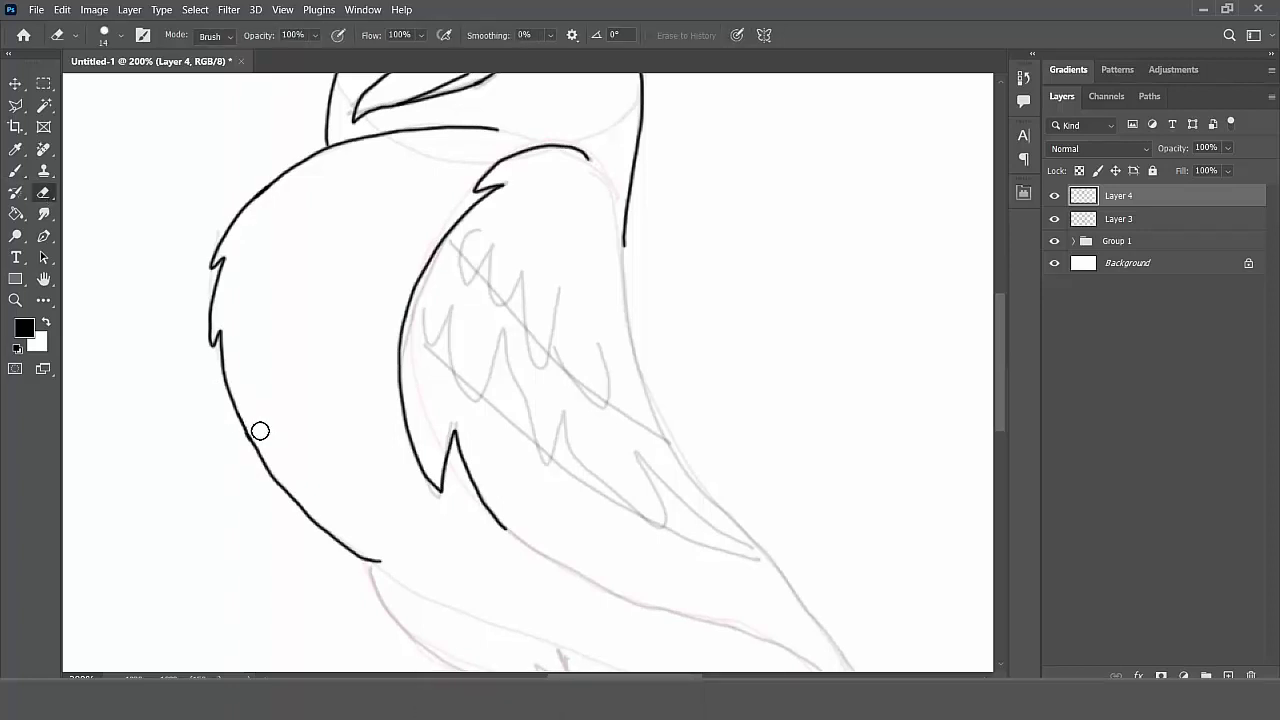
{"action": "left_click", "coordinate": [15, 170]}
{"action": "left_click_drag", "start_coordinate": [372, 561], "coordinate": [565, 648]}
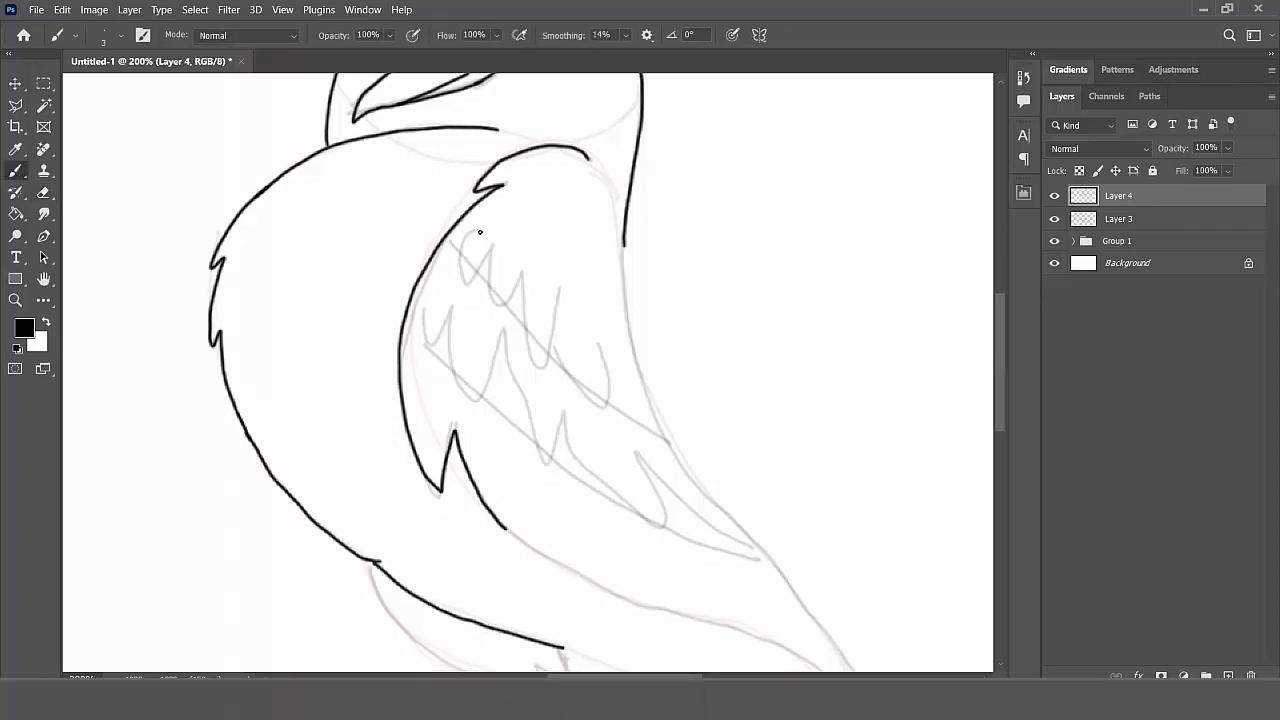
{"action": "mouse_move", "coordinate": [480, 232]}
{"action": "left_mouse_down"}
{"action": "mouse_move", "coordinate": [500, 305]}
{"action": "mouse_move", "coordinate": [520, 272]}
{"action": "mouse_move", "coordinate": [597, 341]}
{"action": "left_mouse_up"}
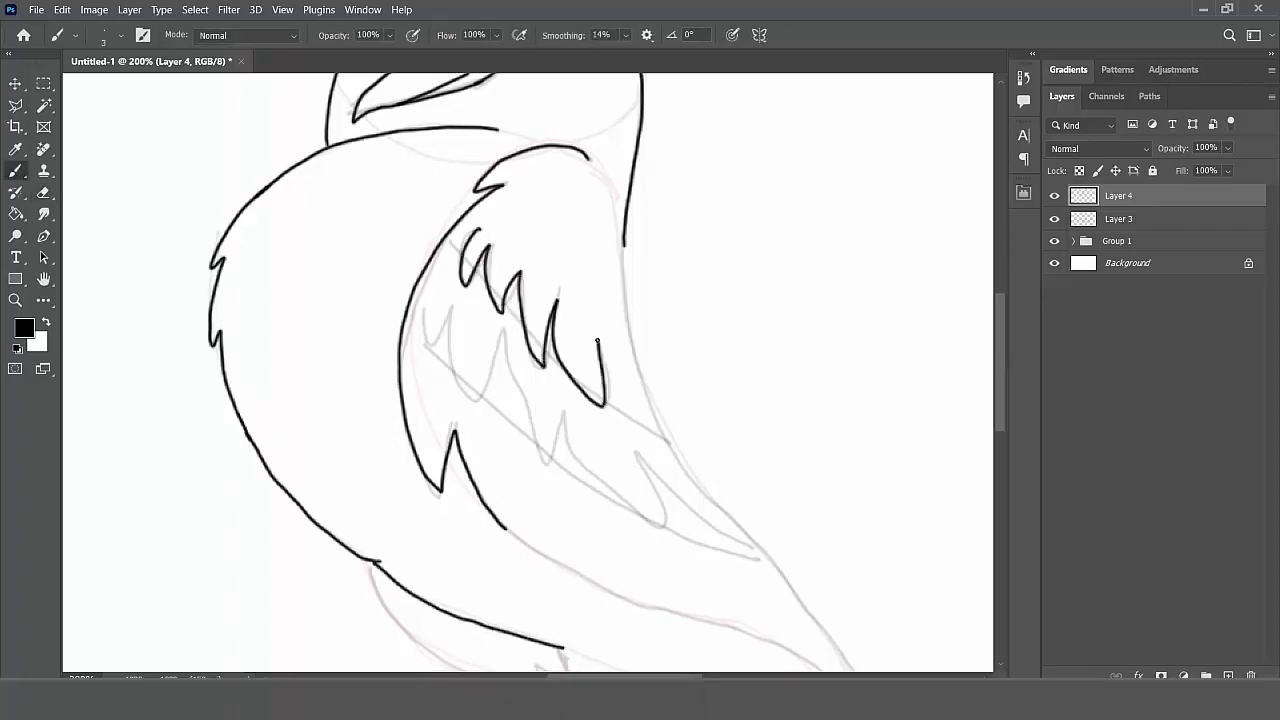
{"action": "mouse_move", "coordinate": [424, 306]}
{"action": "left_mouse_down"}
{"action": "mouse_move", "coordinate": [436, 350]}
{"action": "mouse_move", "coordinate": [502, 330]}
{"action": "mouse_move", "coordinate": [552, 462]}
{"action": "mouse_move", "coordinate": [563, 407]}
{"action": "mouse_move", "coordinate": [665, 535]}
{"action": "mouse_move", "coordinate": [643, 458]}
{"action": "mouse_move", "coordinate": [750, 550]}
{"action": "left_mouse_up"}
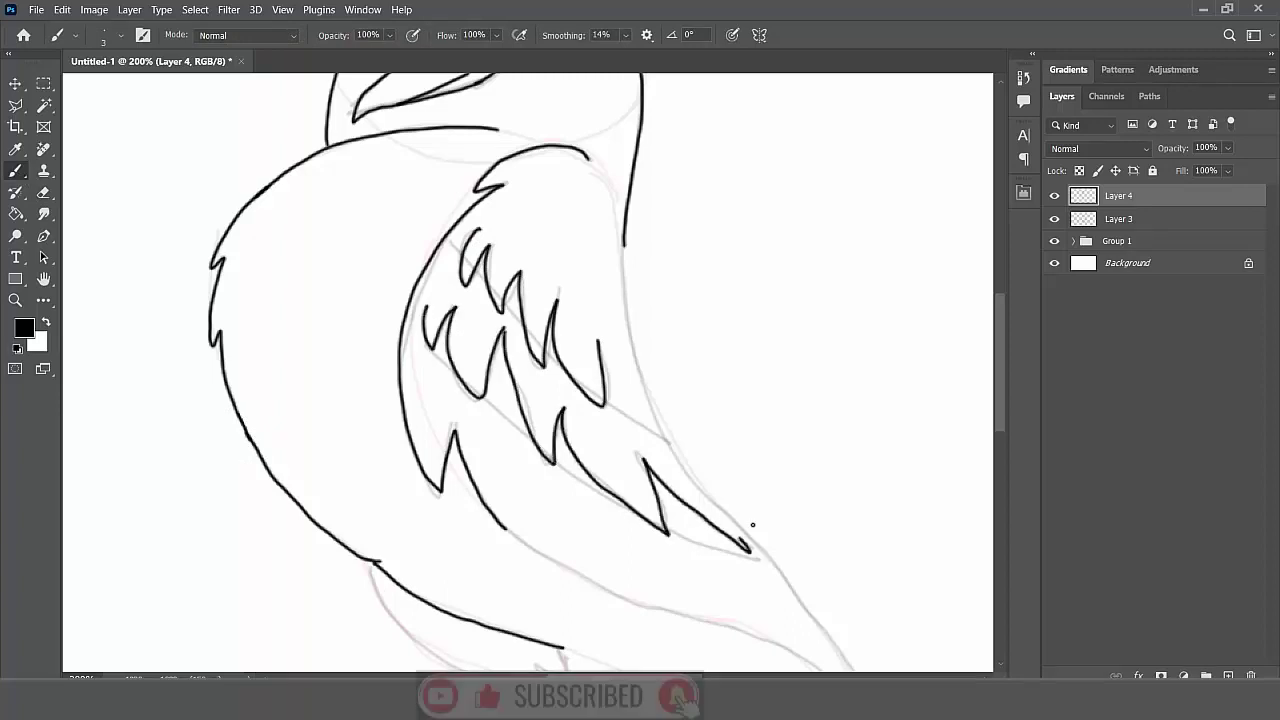
Ink the back down to the tail tip, the inner tail edge, and both legs with claws.
{"action": "key", "text": "ctrl+minus"}
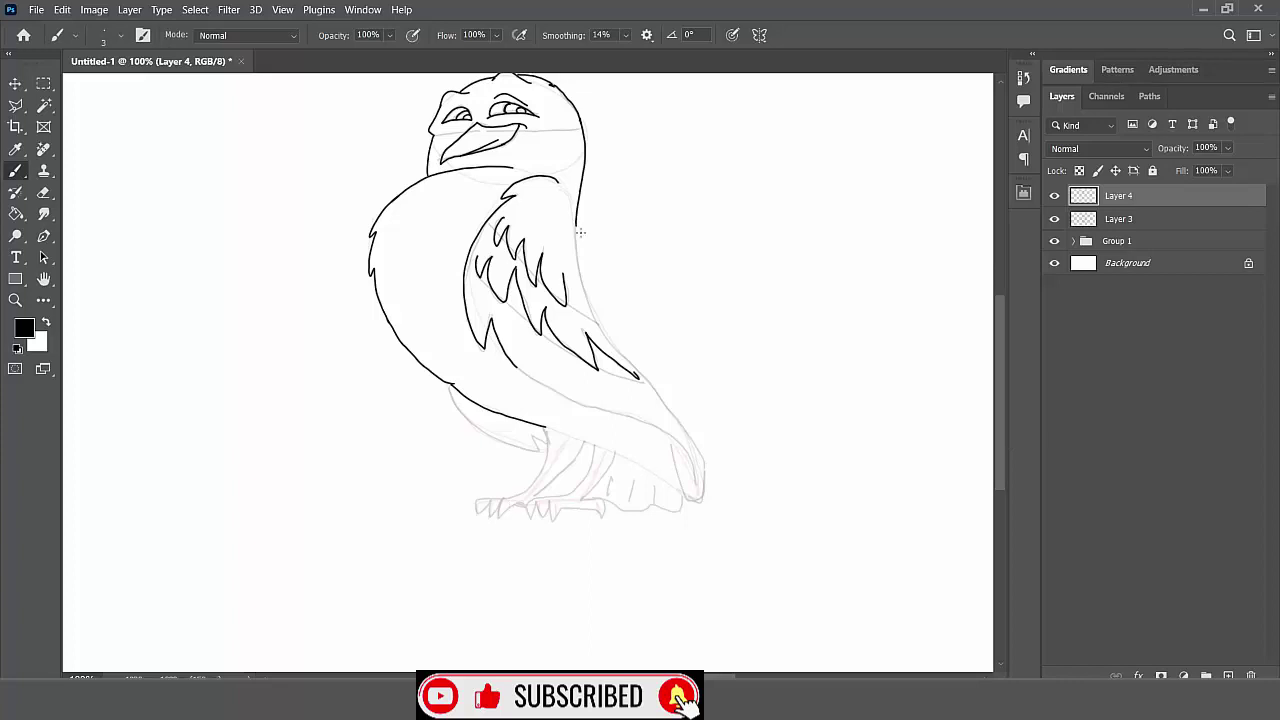
{"action": "mouse_move", "coordinate": [576, 245]}
{"action": "left_mouse_down"}
{"action": "mouse_move", "coordinate": [698, 450]}
{"action": "mouse_move", "coordinate": [693, 471]}
{"action": "mouse_move", "coordinate": [662, 438]}
{"action": "left_mouse_up"}
{"action": "mouse_move", "coordinate": [700, 488]}
{"action": "left_mouse_down"}
{"action": "mouse_move", "coordinate": [642, 418]}
{"action": "mouse_move", "coordinate": [513, 364]}
{"action": "left_mouse_up"}
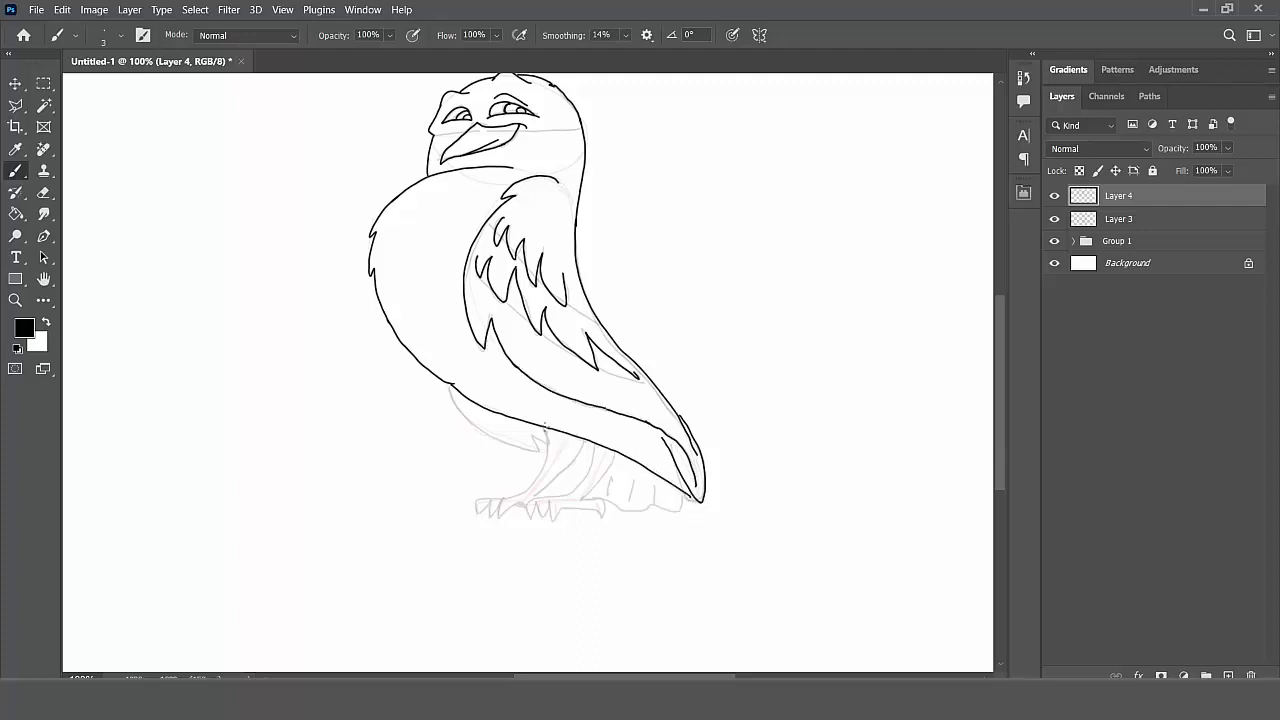
{"action": "left_click_drag", "start_coordinate": [585, 445], "coordinate": [530, 499]}
{"action": "mouse_move", "coordinate": [546, 430]}
{"action": "left_mouse_down"}
{"action": "mouse_move", "coordinate": [540, 470]}
{"action": "mouse_move", "coordinate": [480, 500]}
{"action": "mouse_move", "coordinate": [519, 503]}
{"action": "left_mouse_up"}
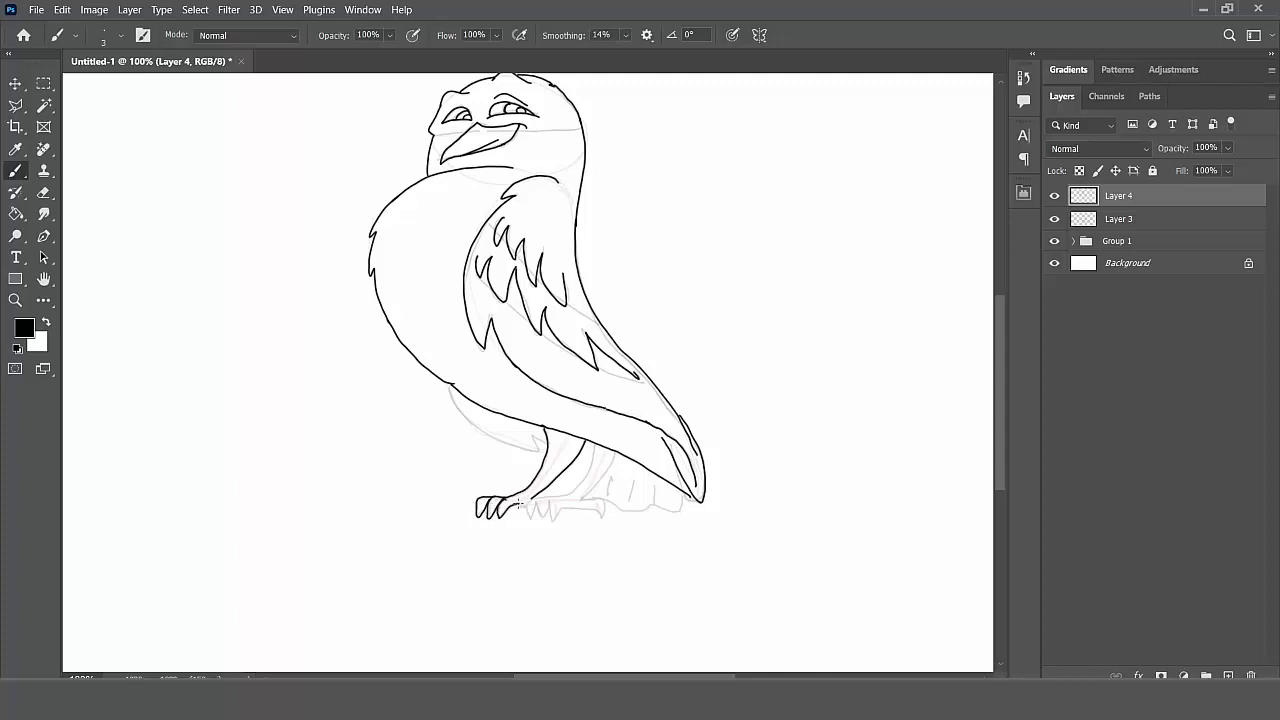
{"action": "mouse_move", "coordinate": [587, 465]}
{"action": "left_mouse_down"}
{"action": "mouse_move", "coordinate": [530, 500]}
{"action": "mouse_move", "coordinate": [540, 518]}
{"action": "mouse_move", "coordinate": [554, 496]}
{"action": "mouse_move", "coordinate": [568, 518]}
{"action": "mouse_move", "coordinate": [605, 504]}
{"action": "left_mouse_up"}
{"action": "left_click_drag", "start_coordinate": [612, 460], "coordinate": [604, 493]}
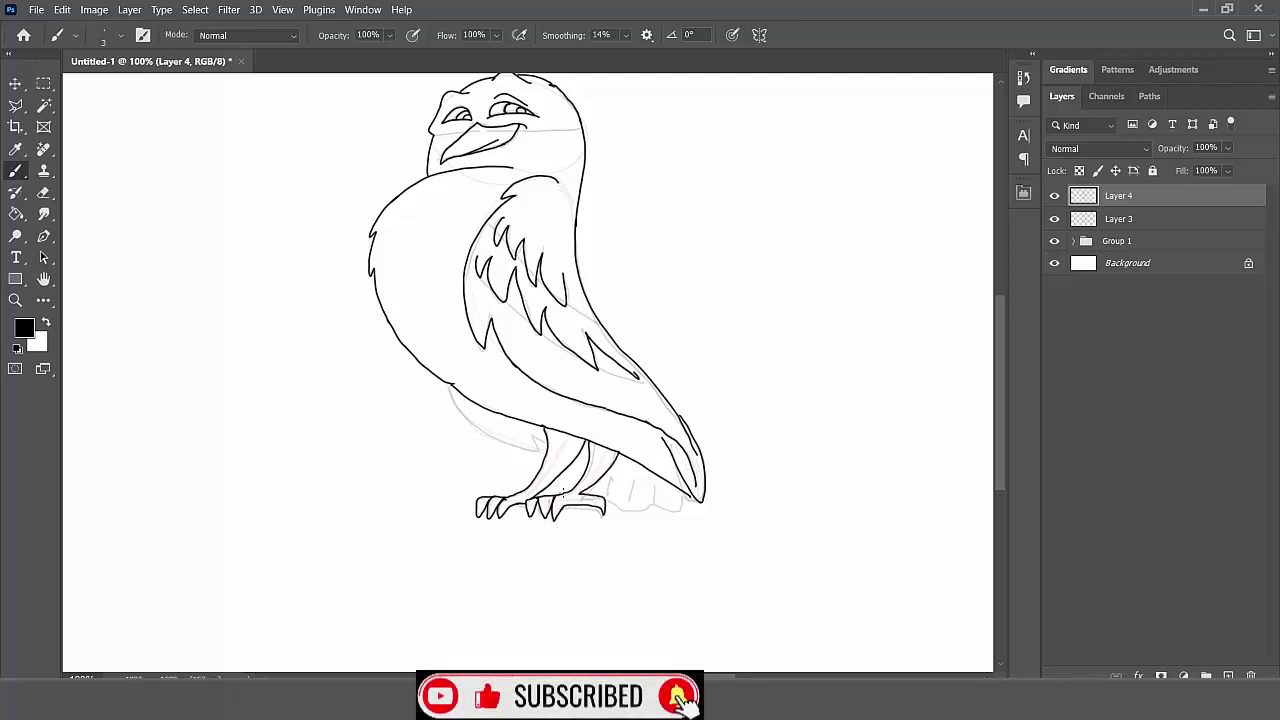
Ink the belly line under the wing and the tail tip detail, then zoom out.
{"action": "left_click_drag", "start_coordinate": [548, 447], "coordinate": [452, 387]}
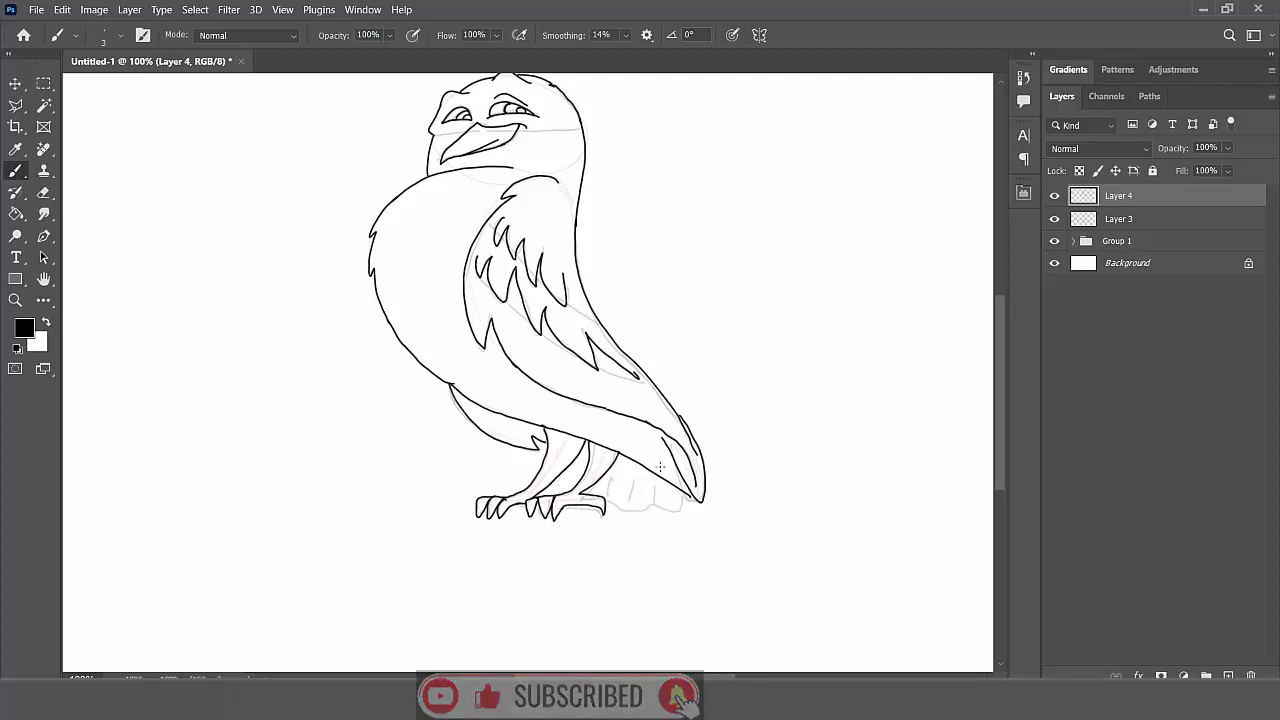
{"action": "mouse_move", "coordinate": [690, 490]}
{"action": "left_mouse_down"}
{"action": "mouse_move", "coordinate": [672, 505]}
{"action": "mouse_move", "coordinate": [618, 505]}
{"action": "mouse_move", "coordinate": [592, 482]}
{"action": "mouse_move", "coordinate": [641, 483]}
{"action": "mouse_move", "coordinate": [616, 455]}
{"action": "left_mouse_up"}
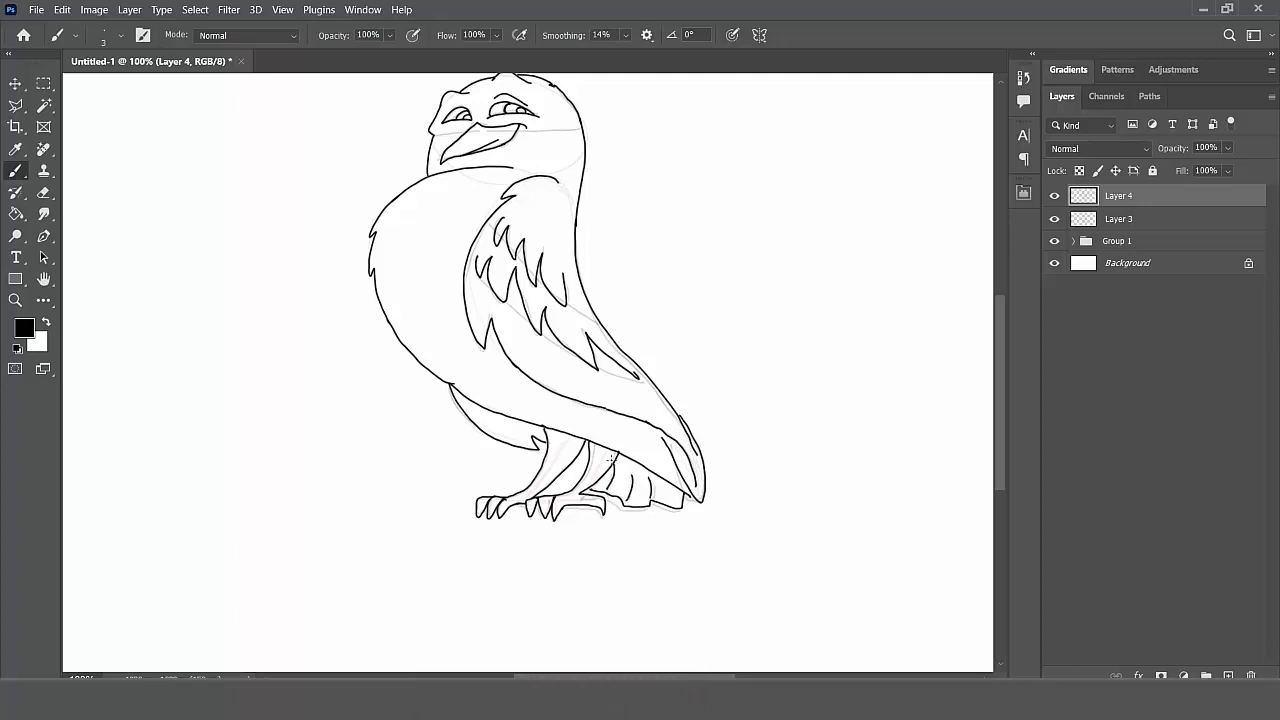
{"action": "key", "text": "ctrl+minus"}
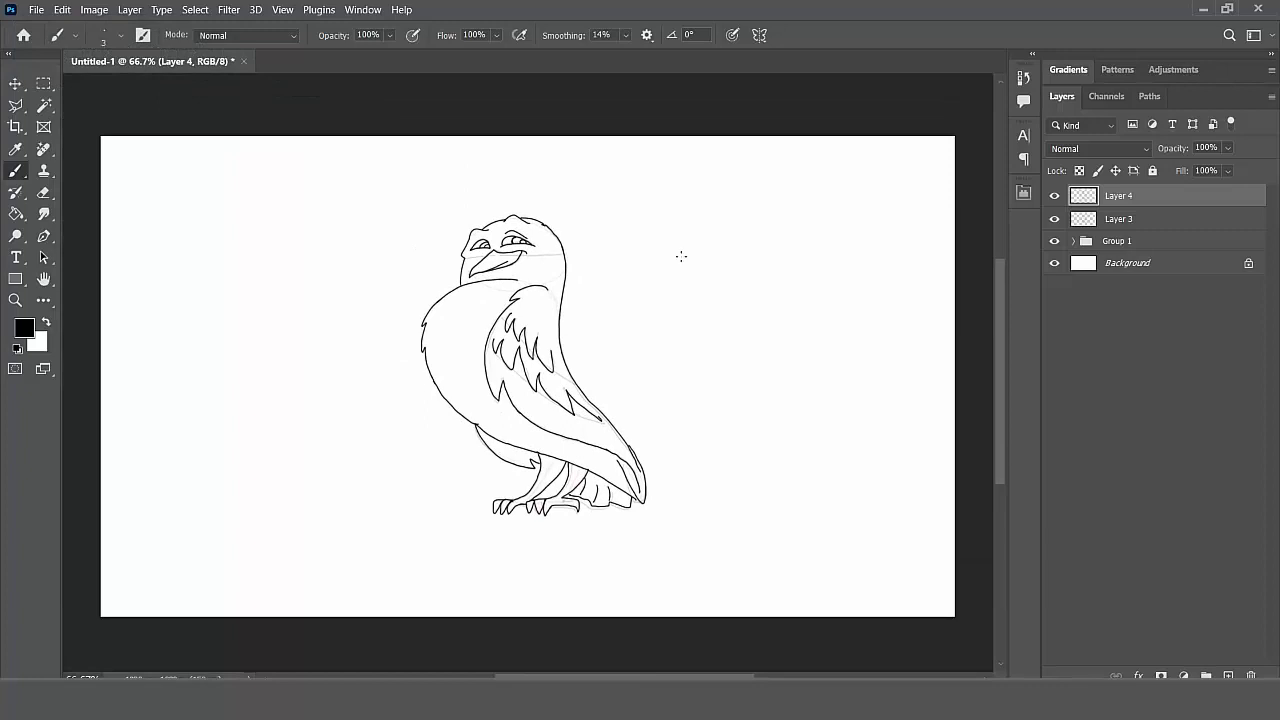
Turn off visibility for Group 1 and Layer 3, then zoom out to view the line-art.
{"action": "key", "text": "ctrl+plus"}
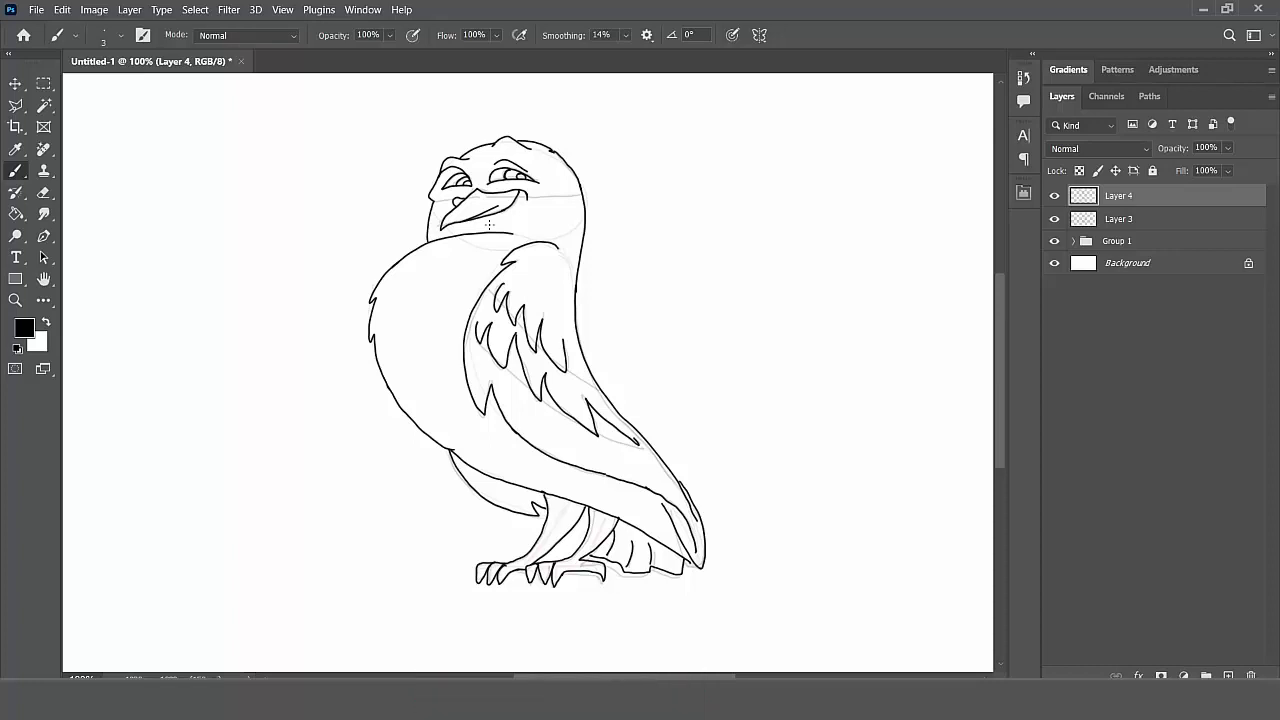
{"action": "left_click", "coordinate": [1054, 241]}
{"action": "left_click", "coordinate": [44, 194]}
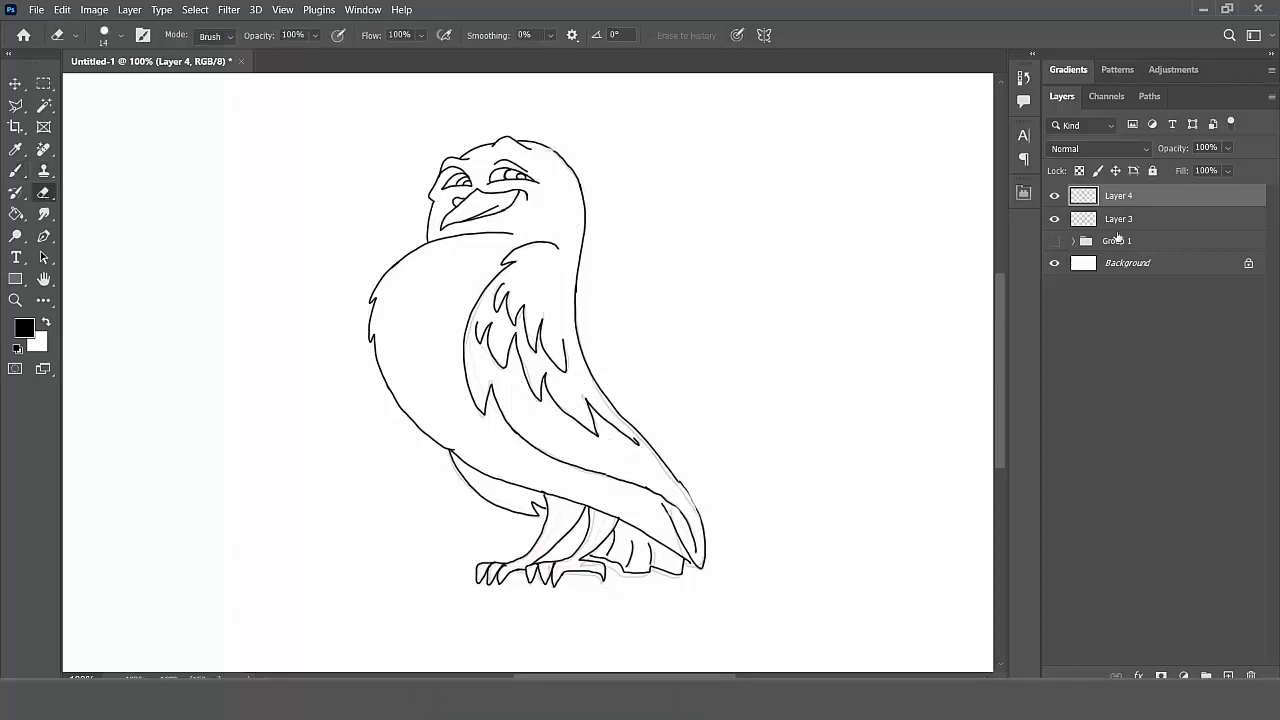
{"action": "left_click", "coordinate": [1054, 219]}
{"action": "key", "text": "ctrl+KP_Subtract"}
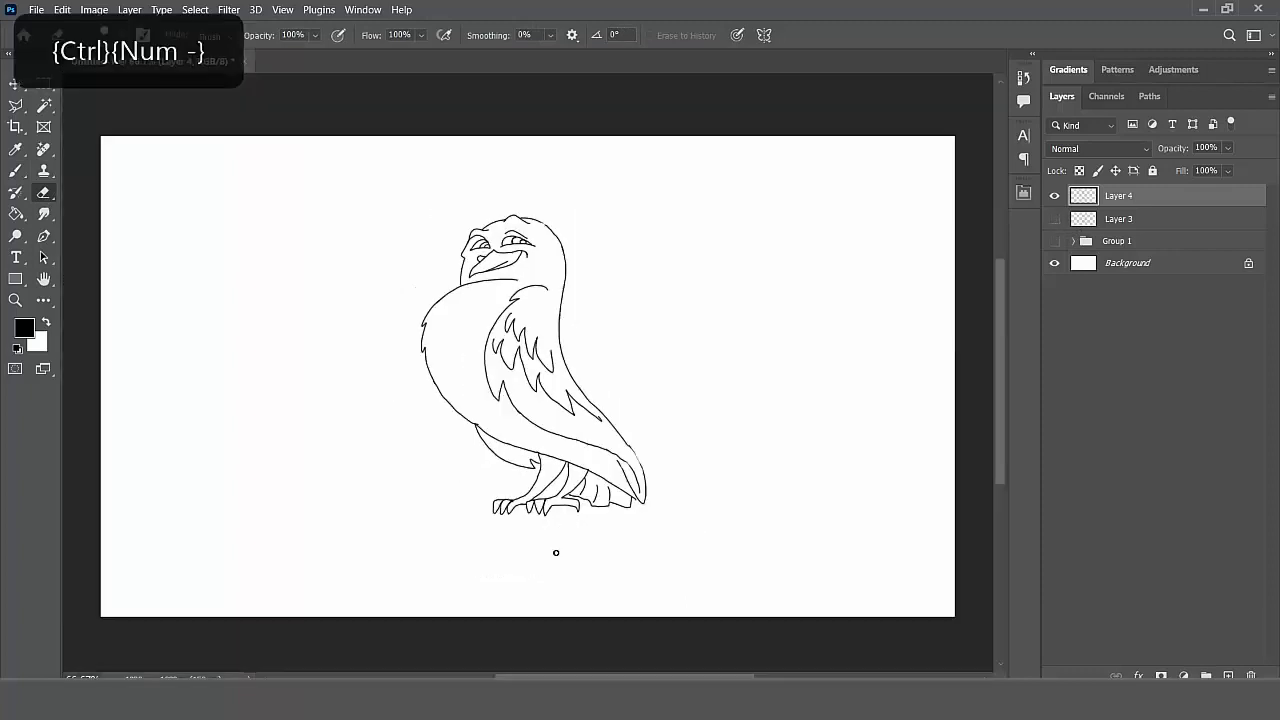